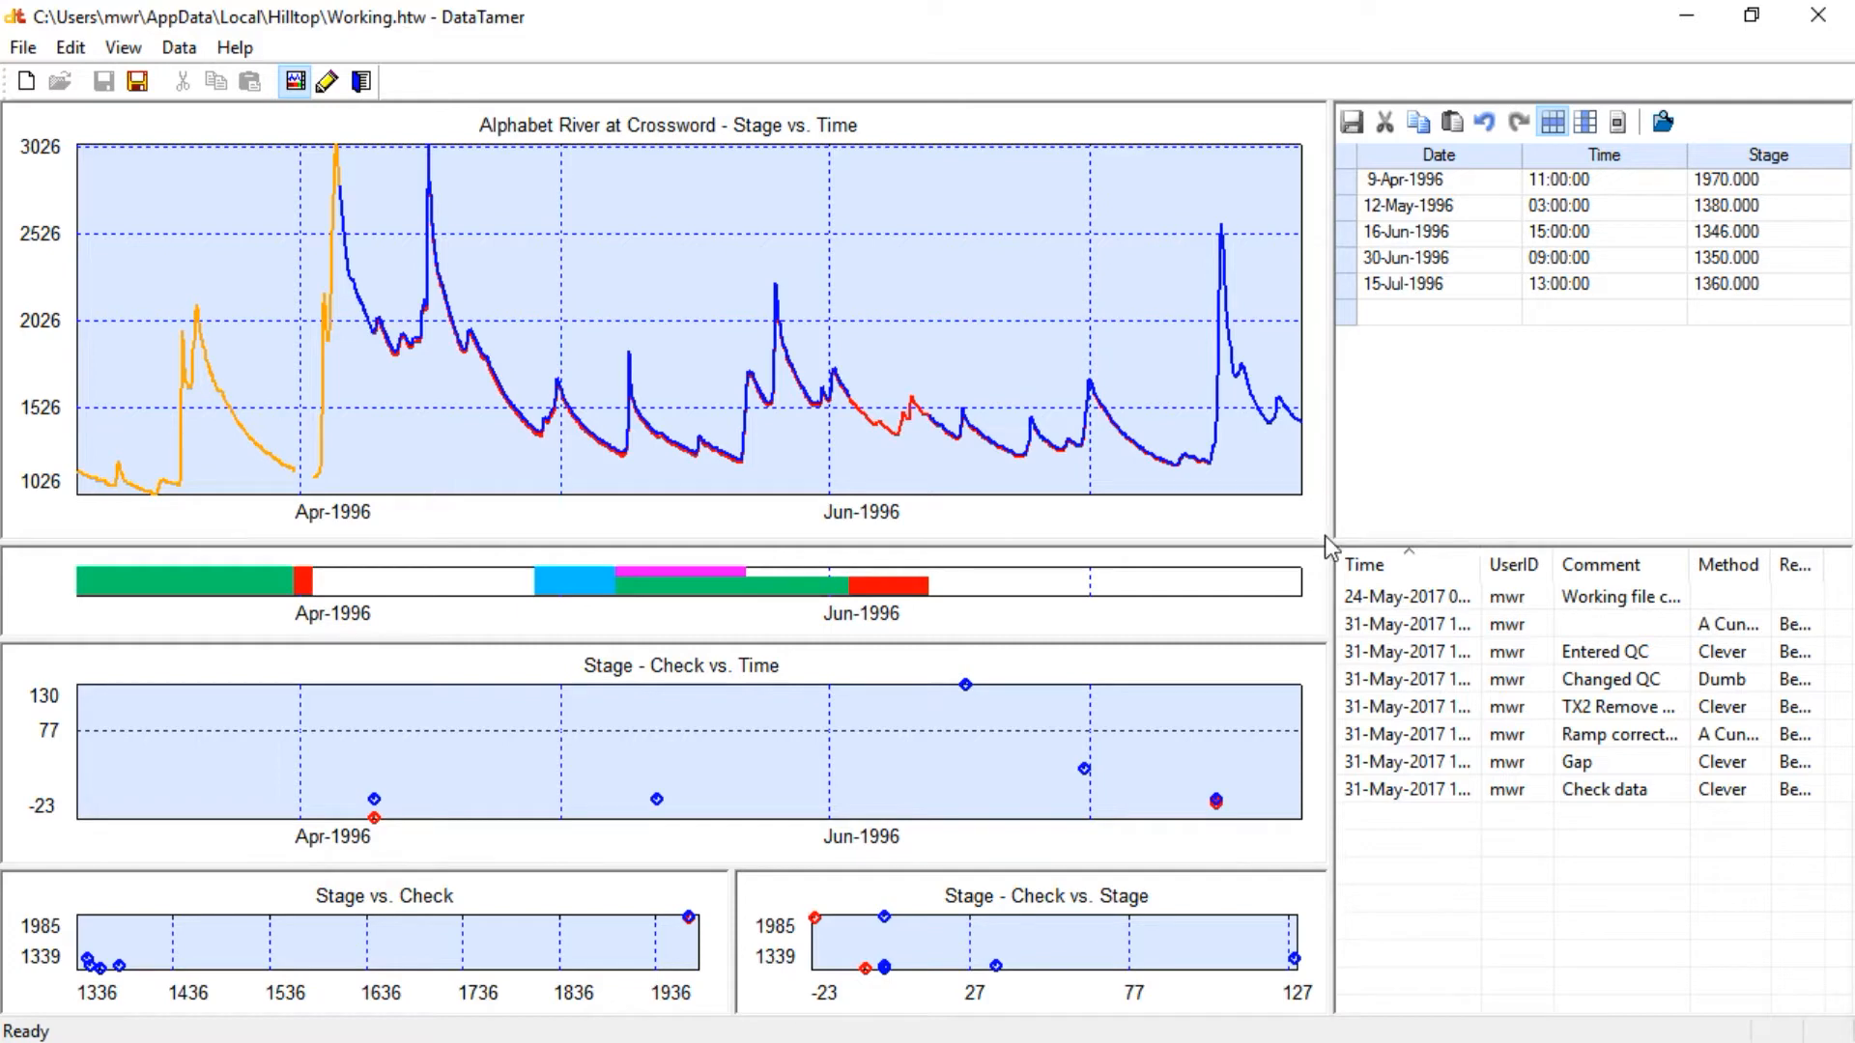
Review the raw data source, archive filename and graph mark settings in the edit options
click(71, 49)
click(77, 81)
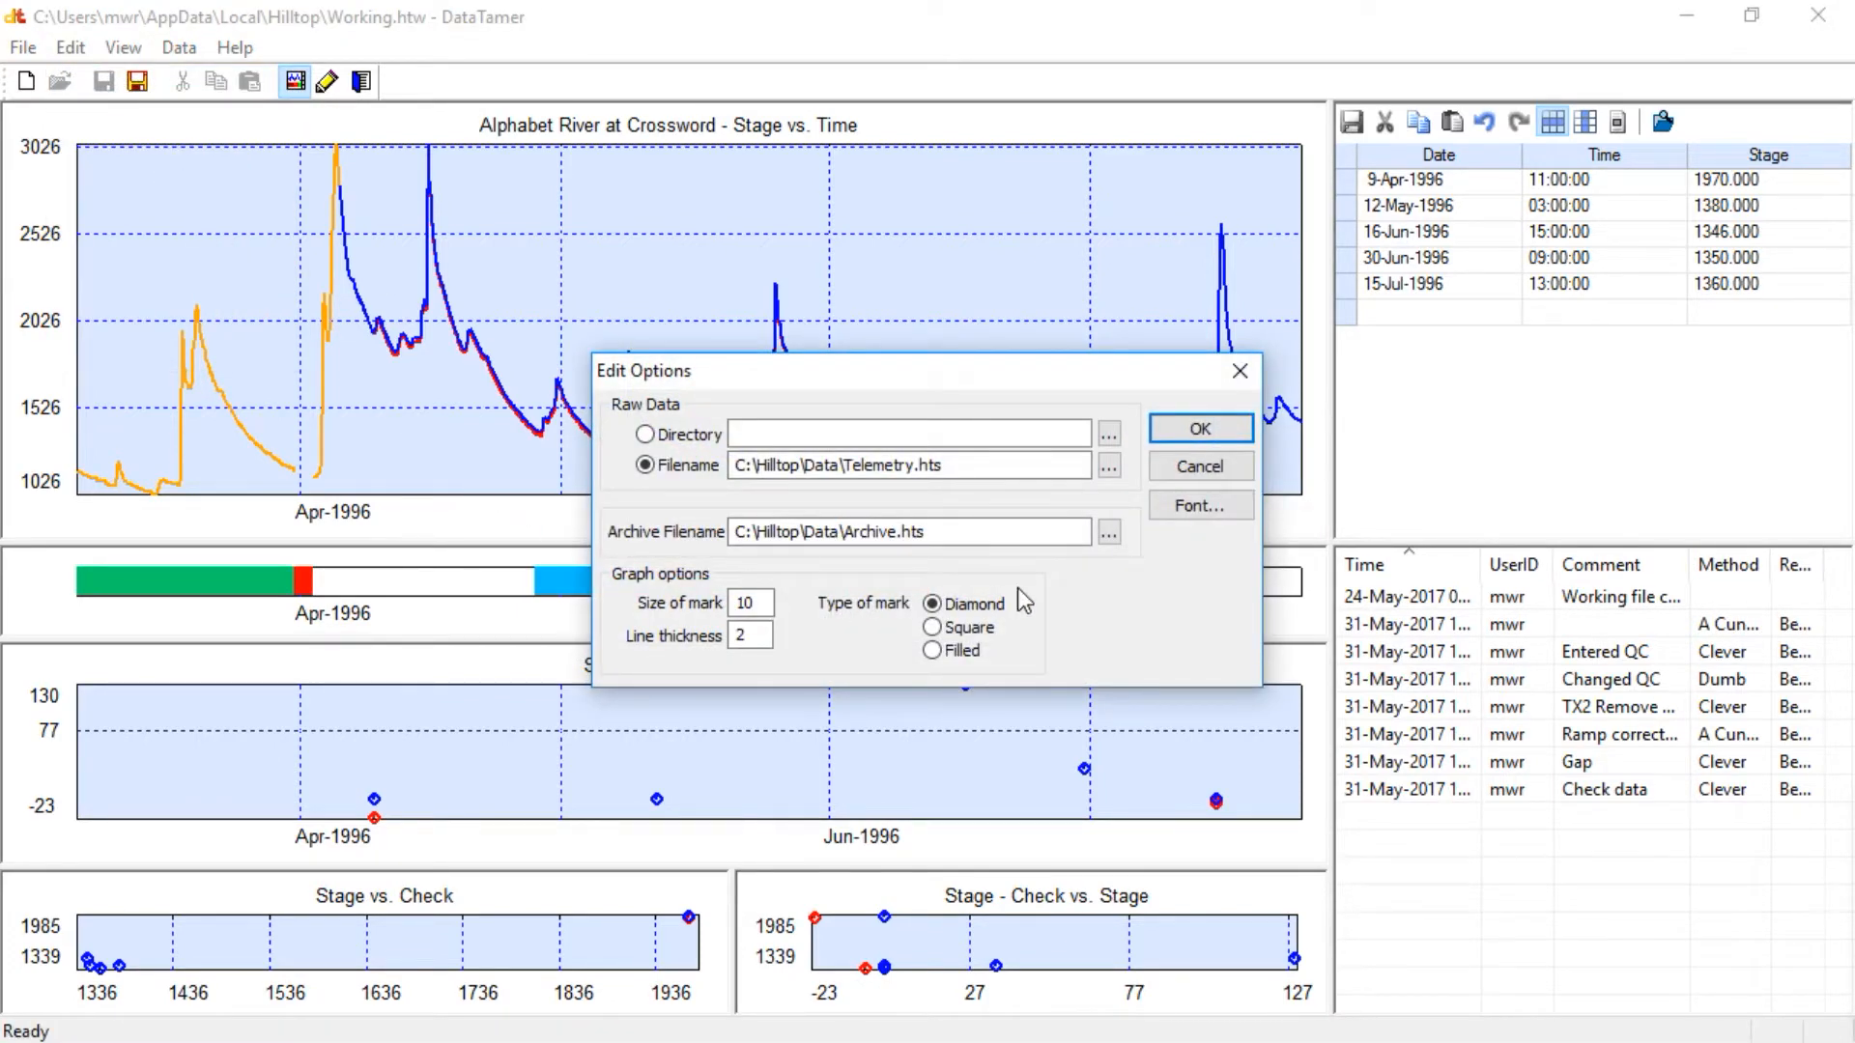
click(1217, 472)
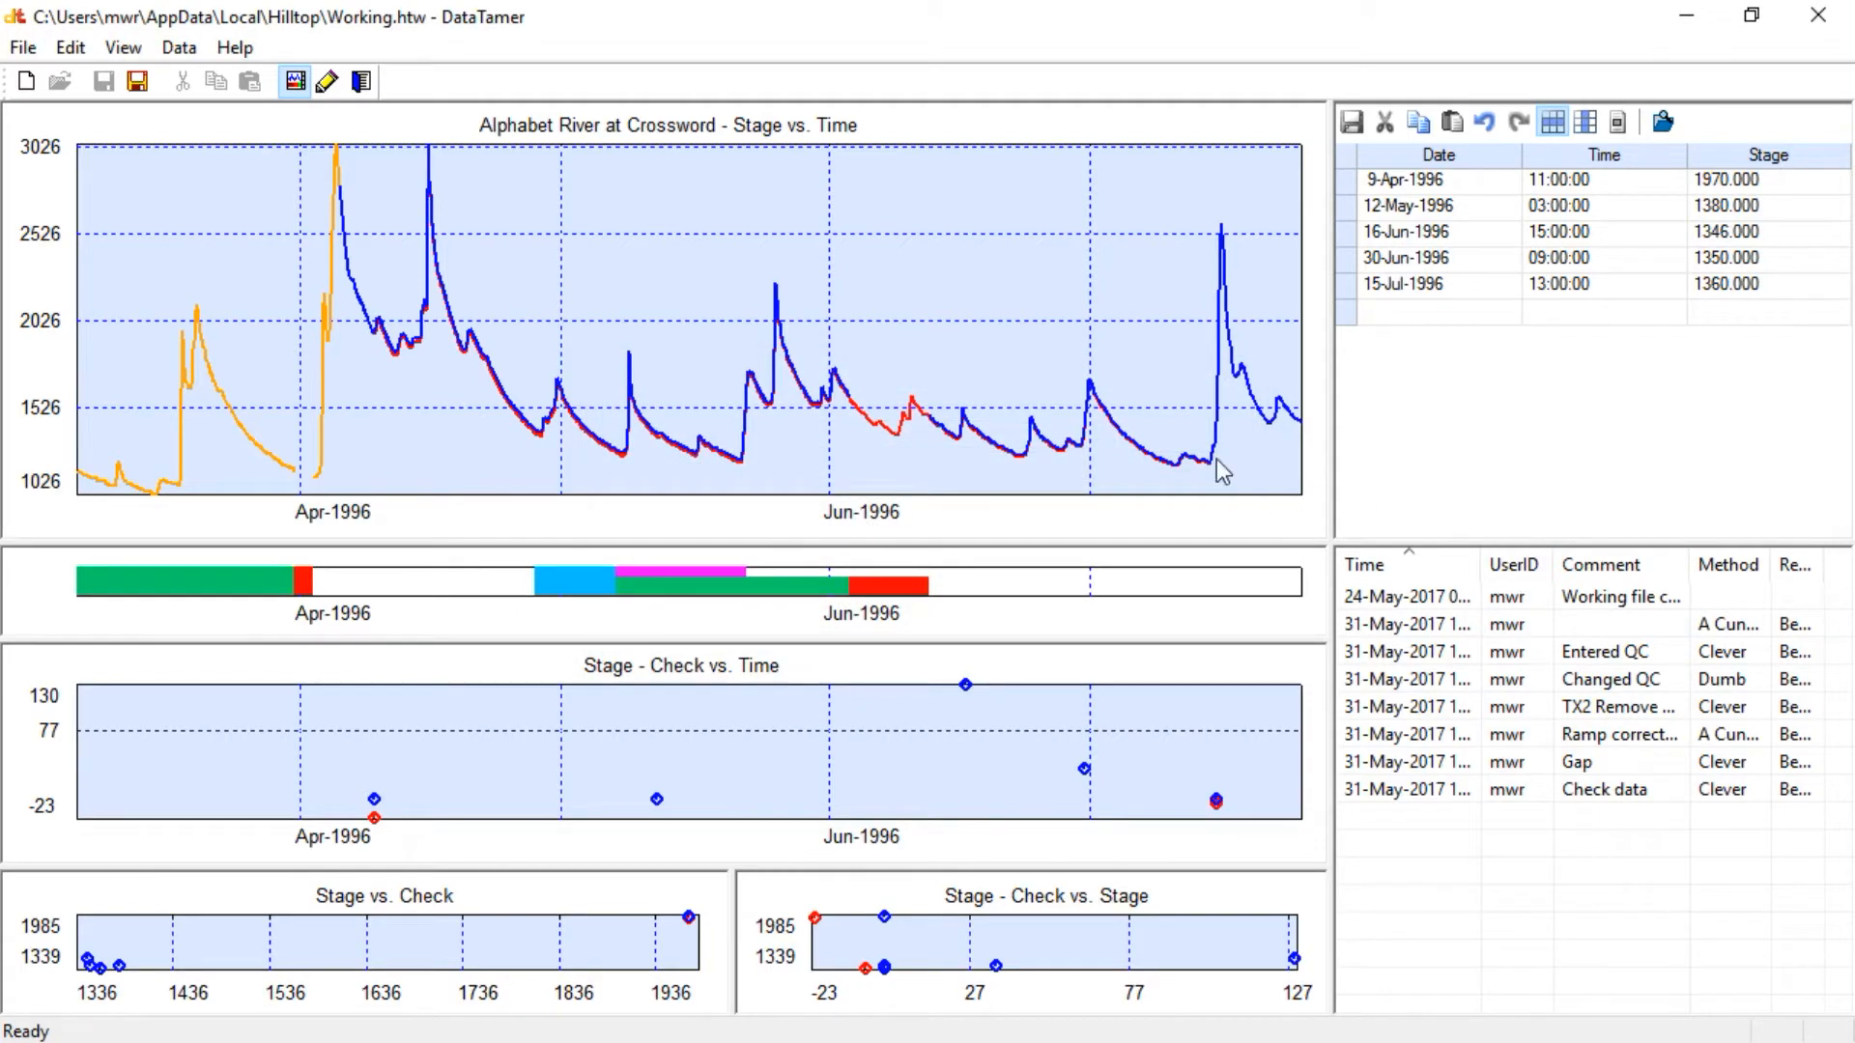
View the data editing page and the User Request Form page for the Alphabet River stage record
click(328, 83)
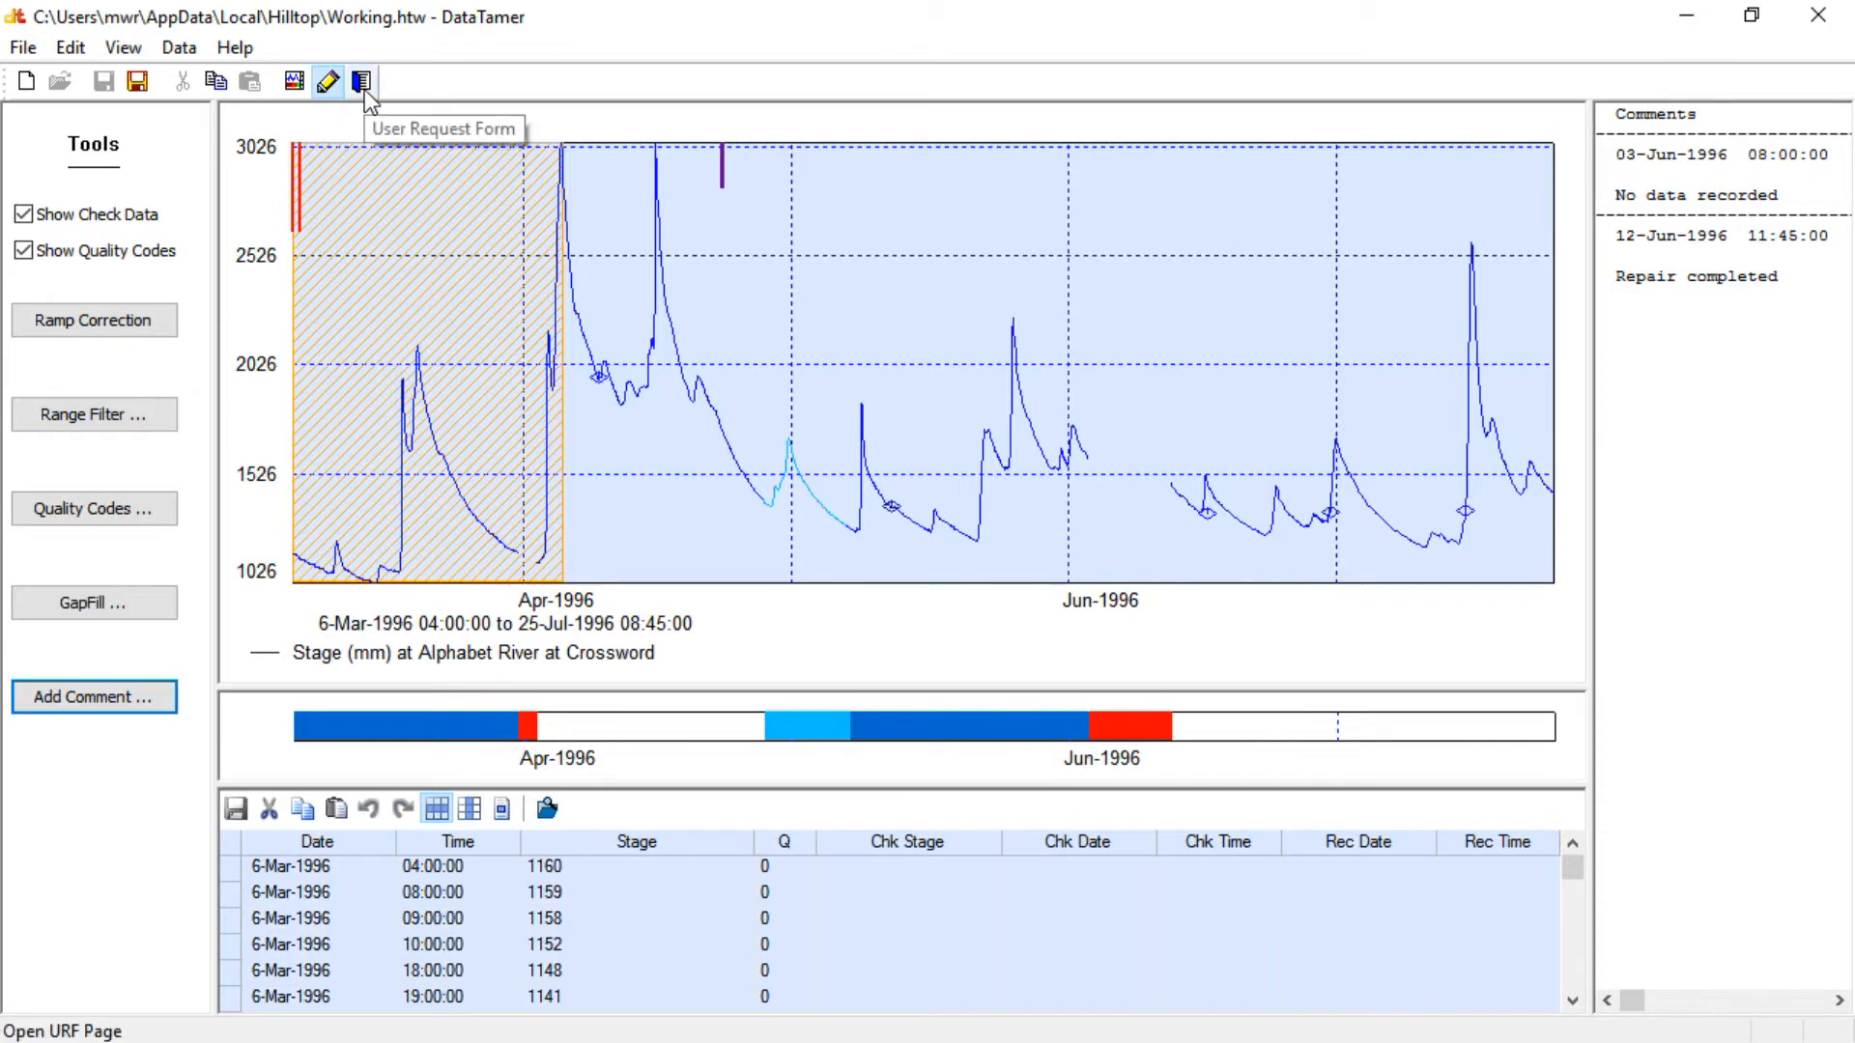
click(362, 82)
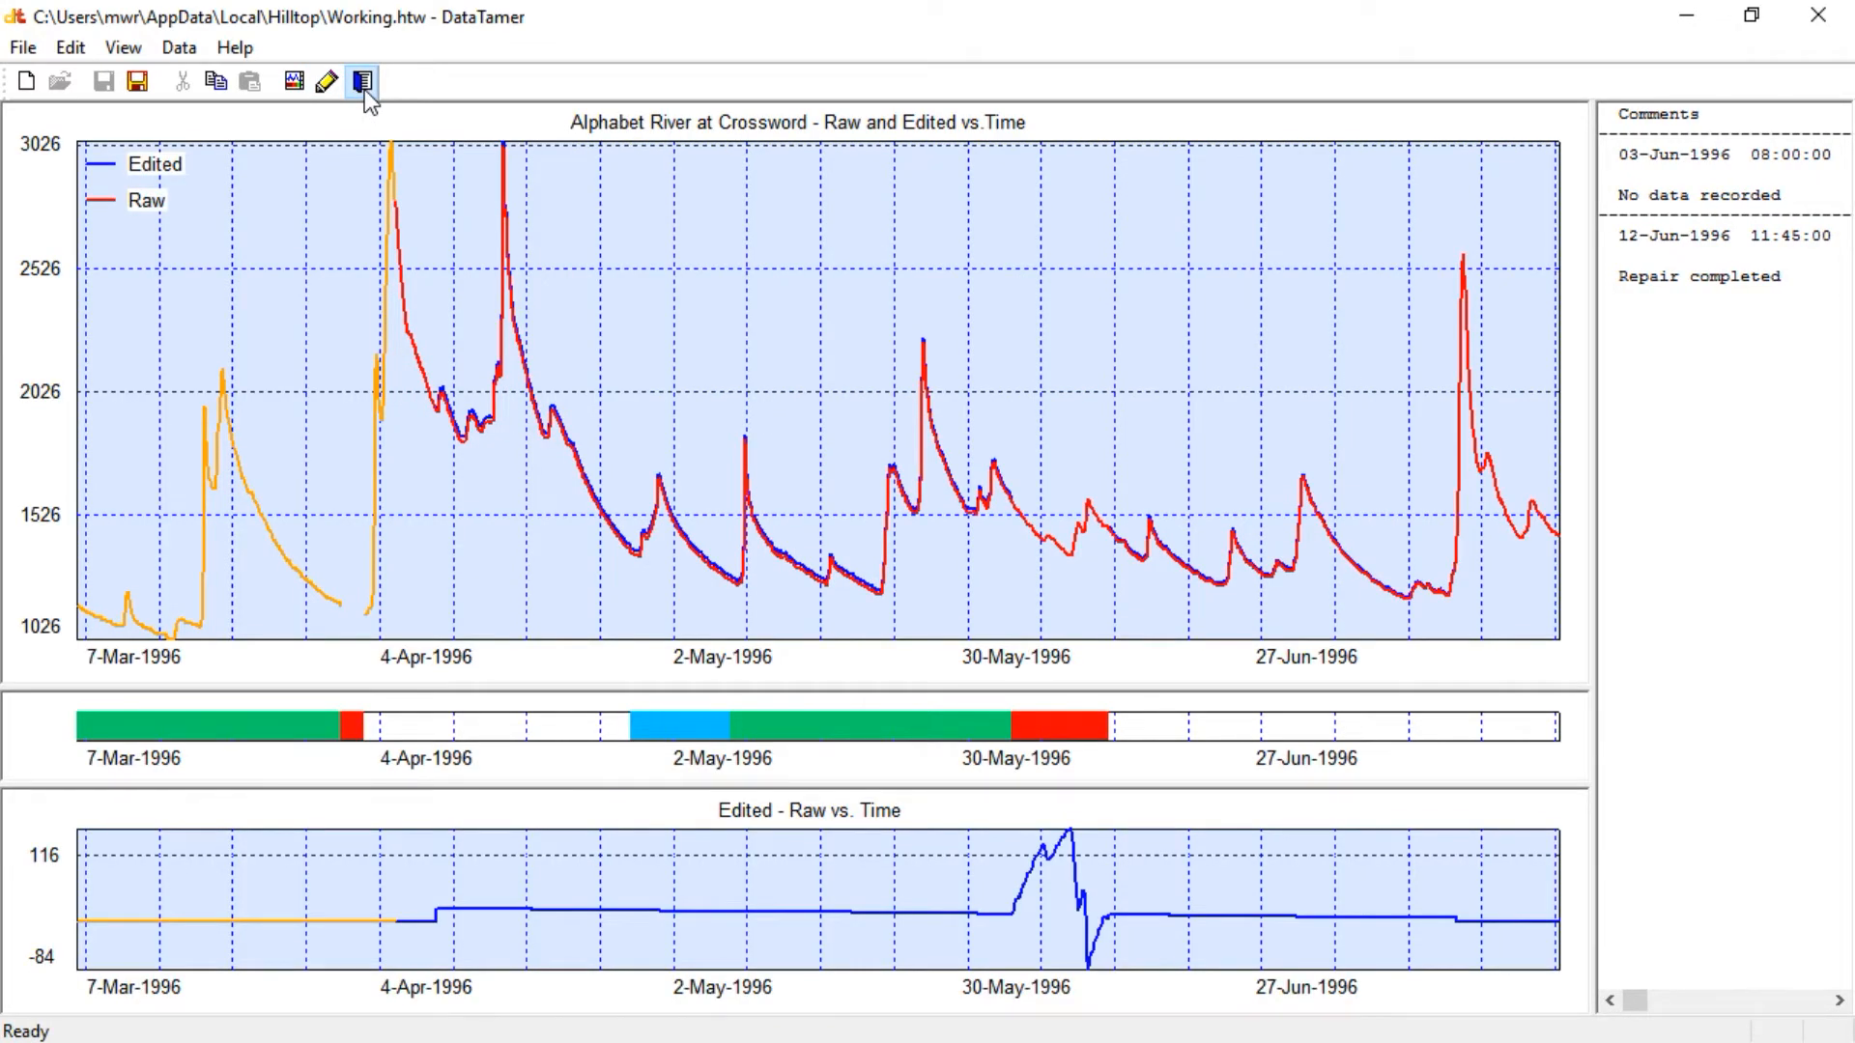
View the site and measurement selection for loading new data, and return to the stage and check data overview graphs
click(26, 83)
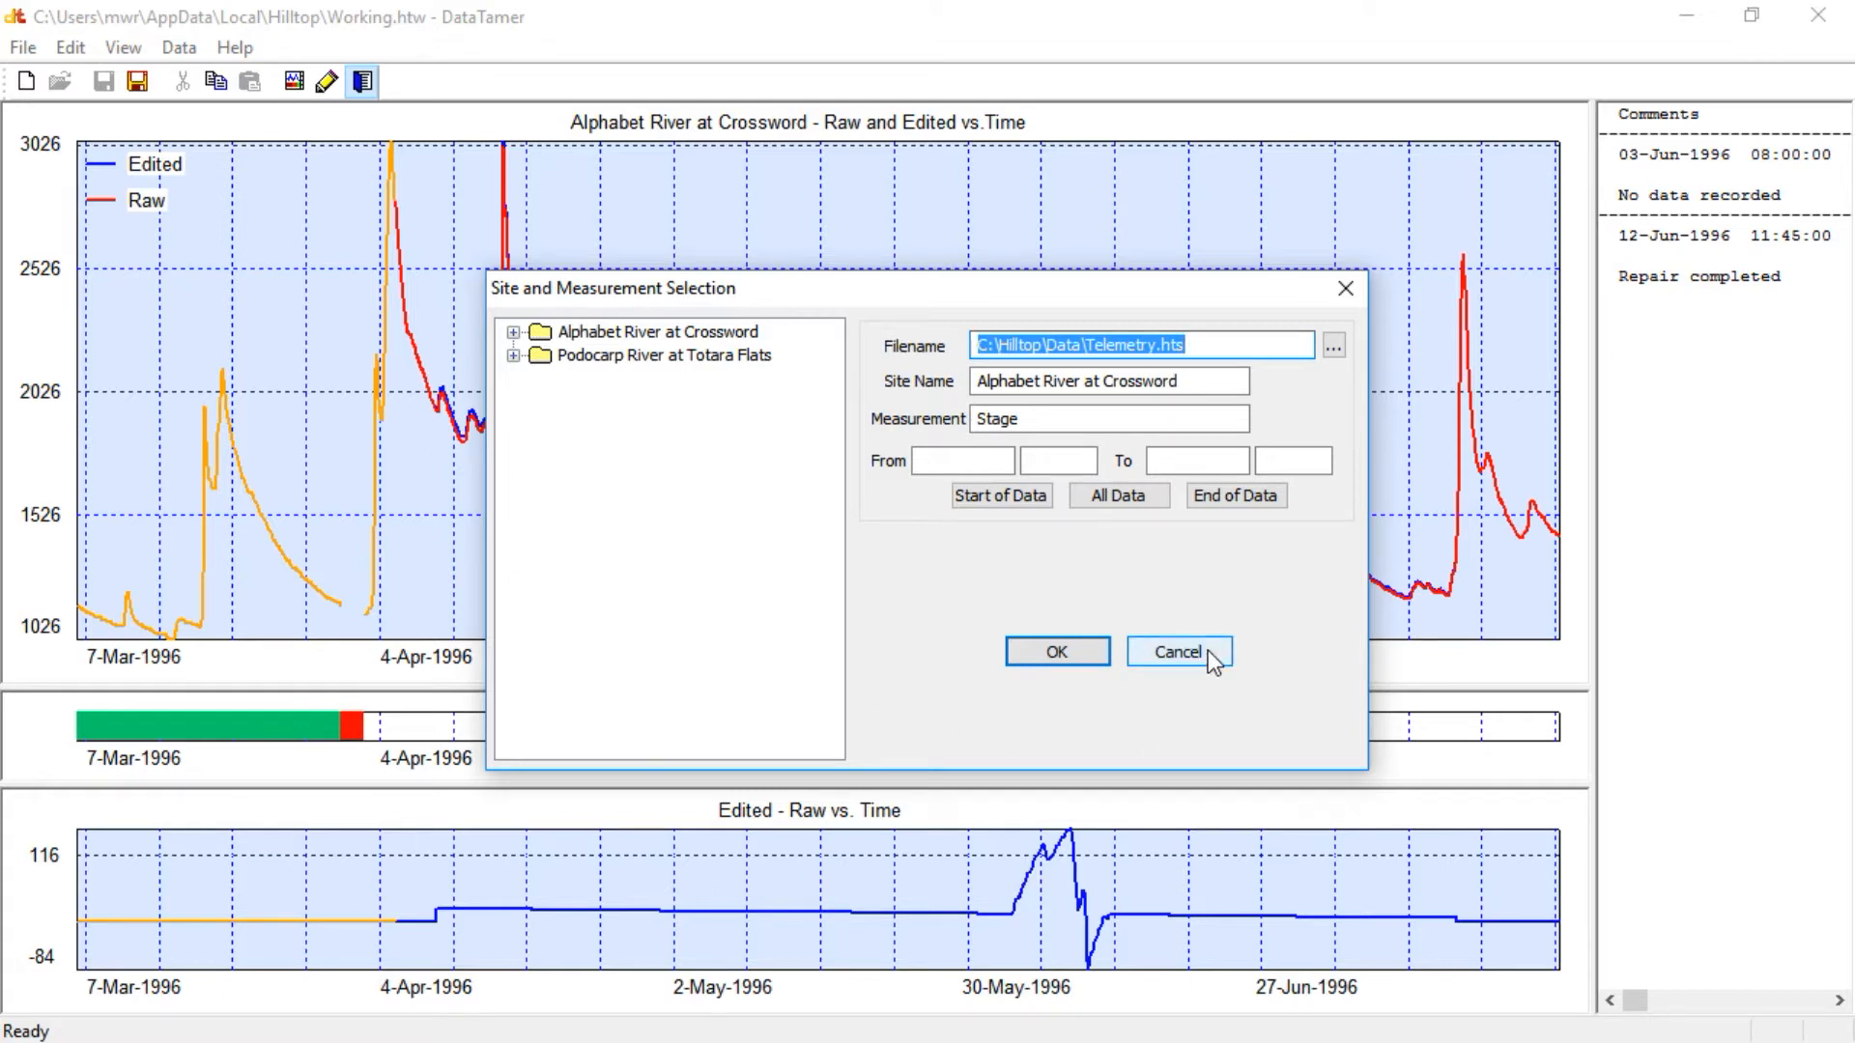
click(1177, 652)
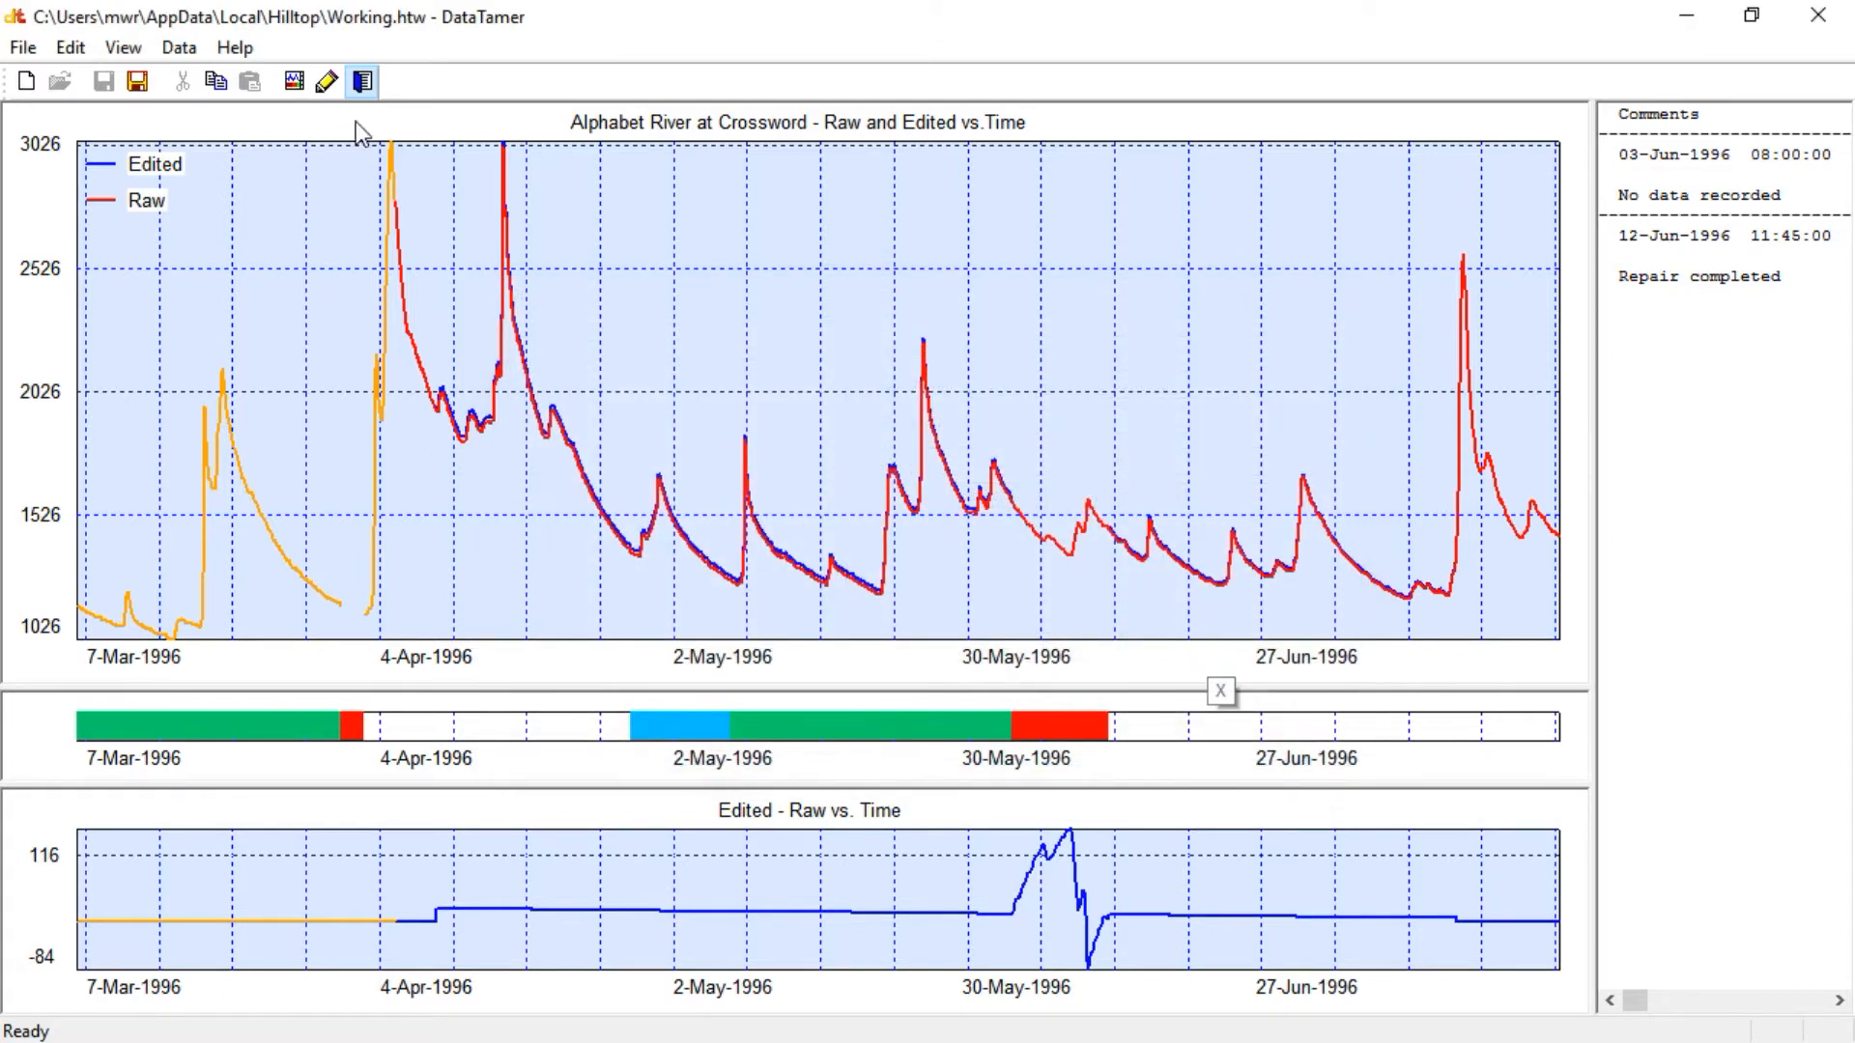
click(294, 83)
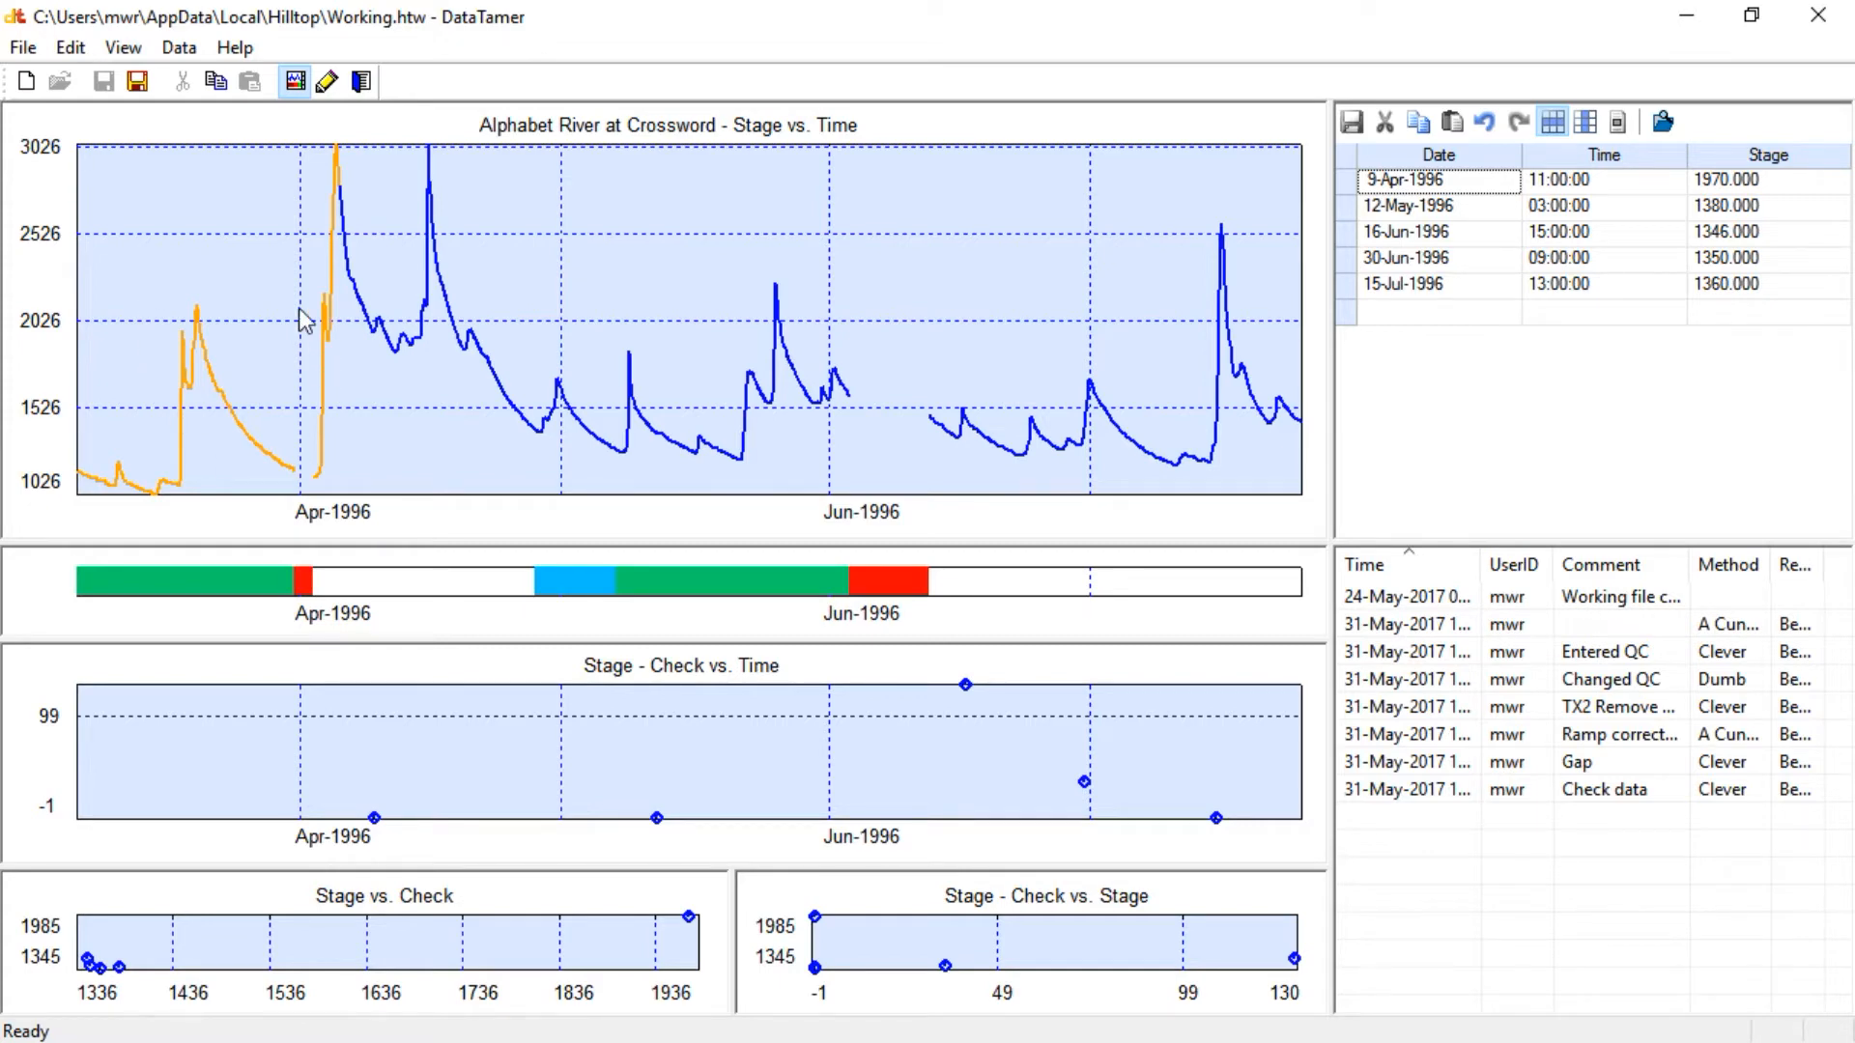
Review the colour settings for the graph, lines and marks, and grid
click(70, 47)
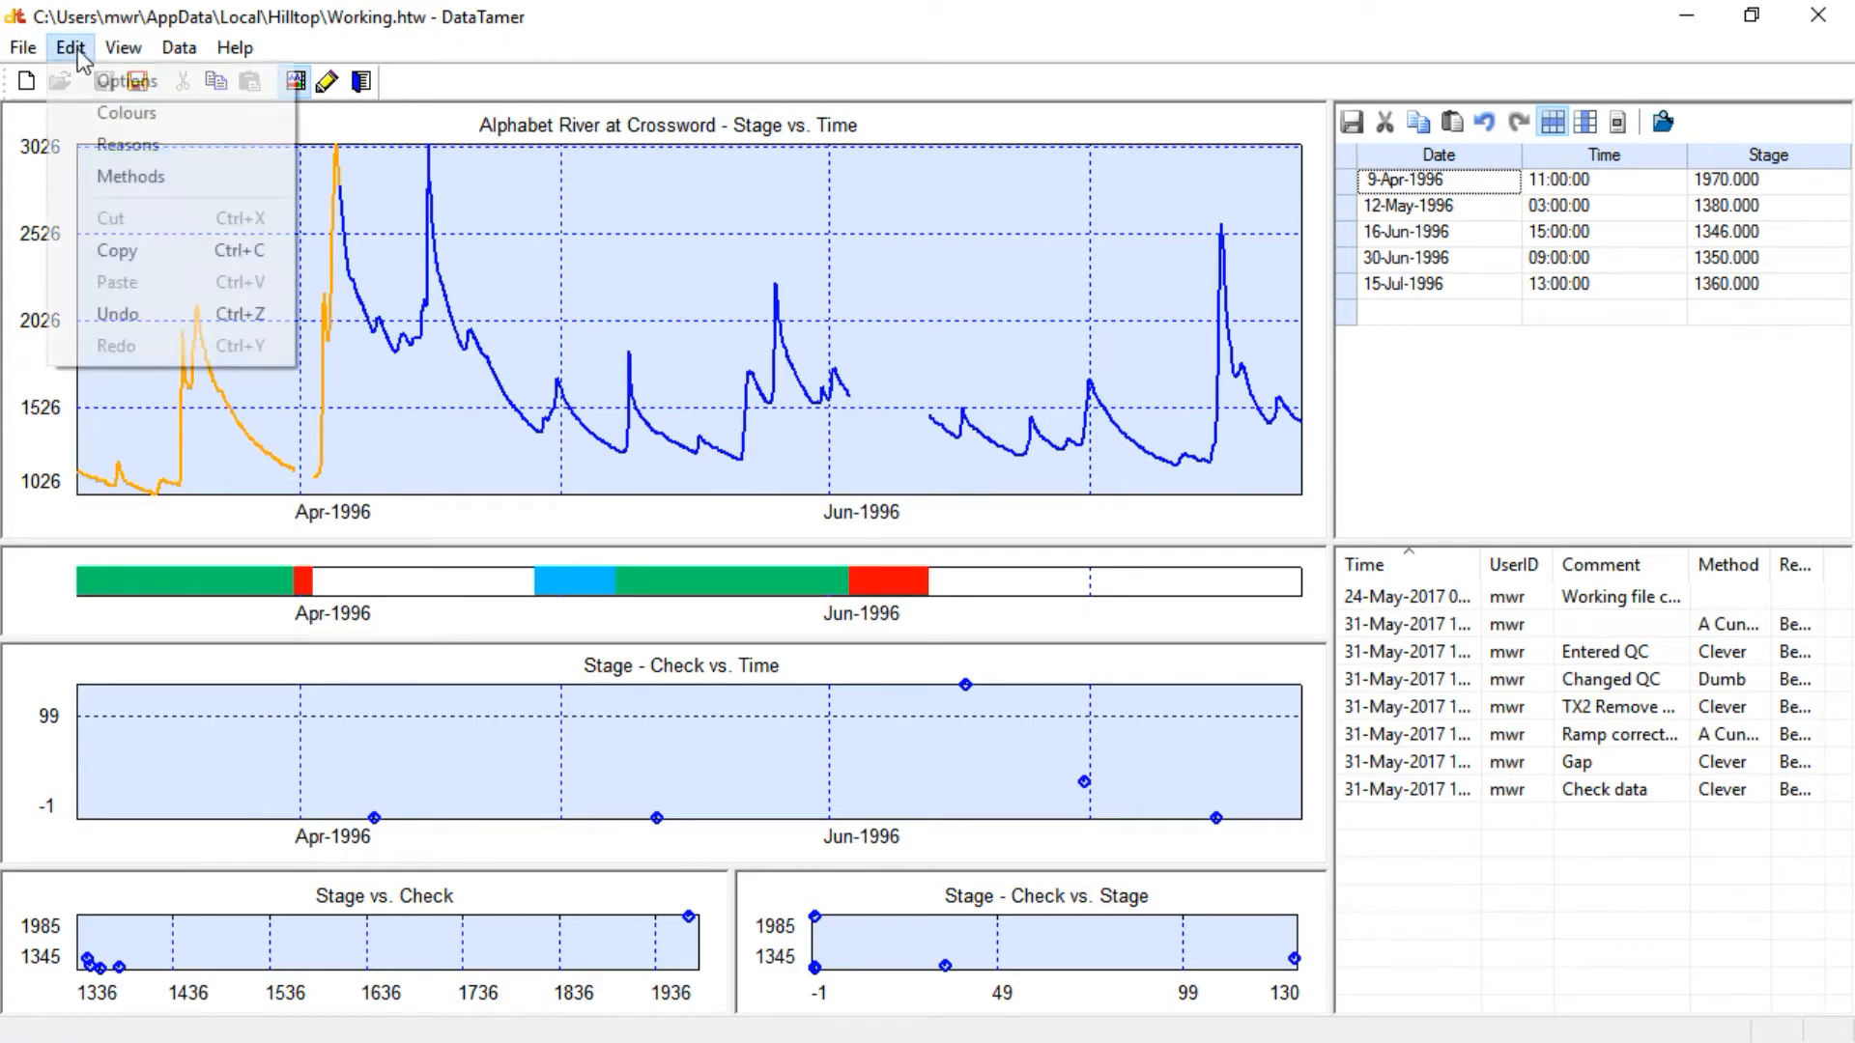
click(100, 114)
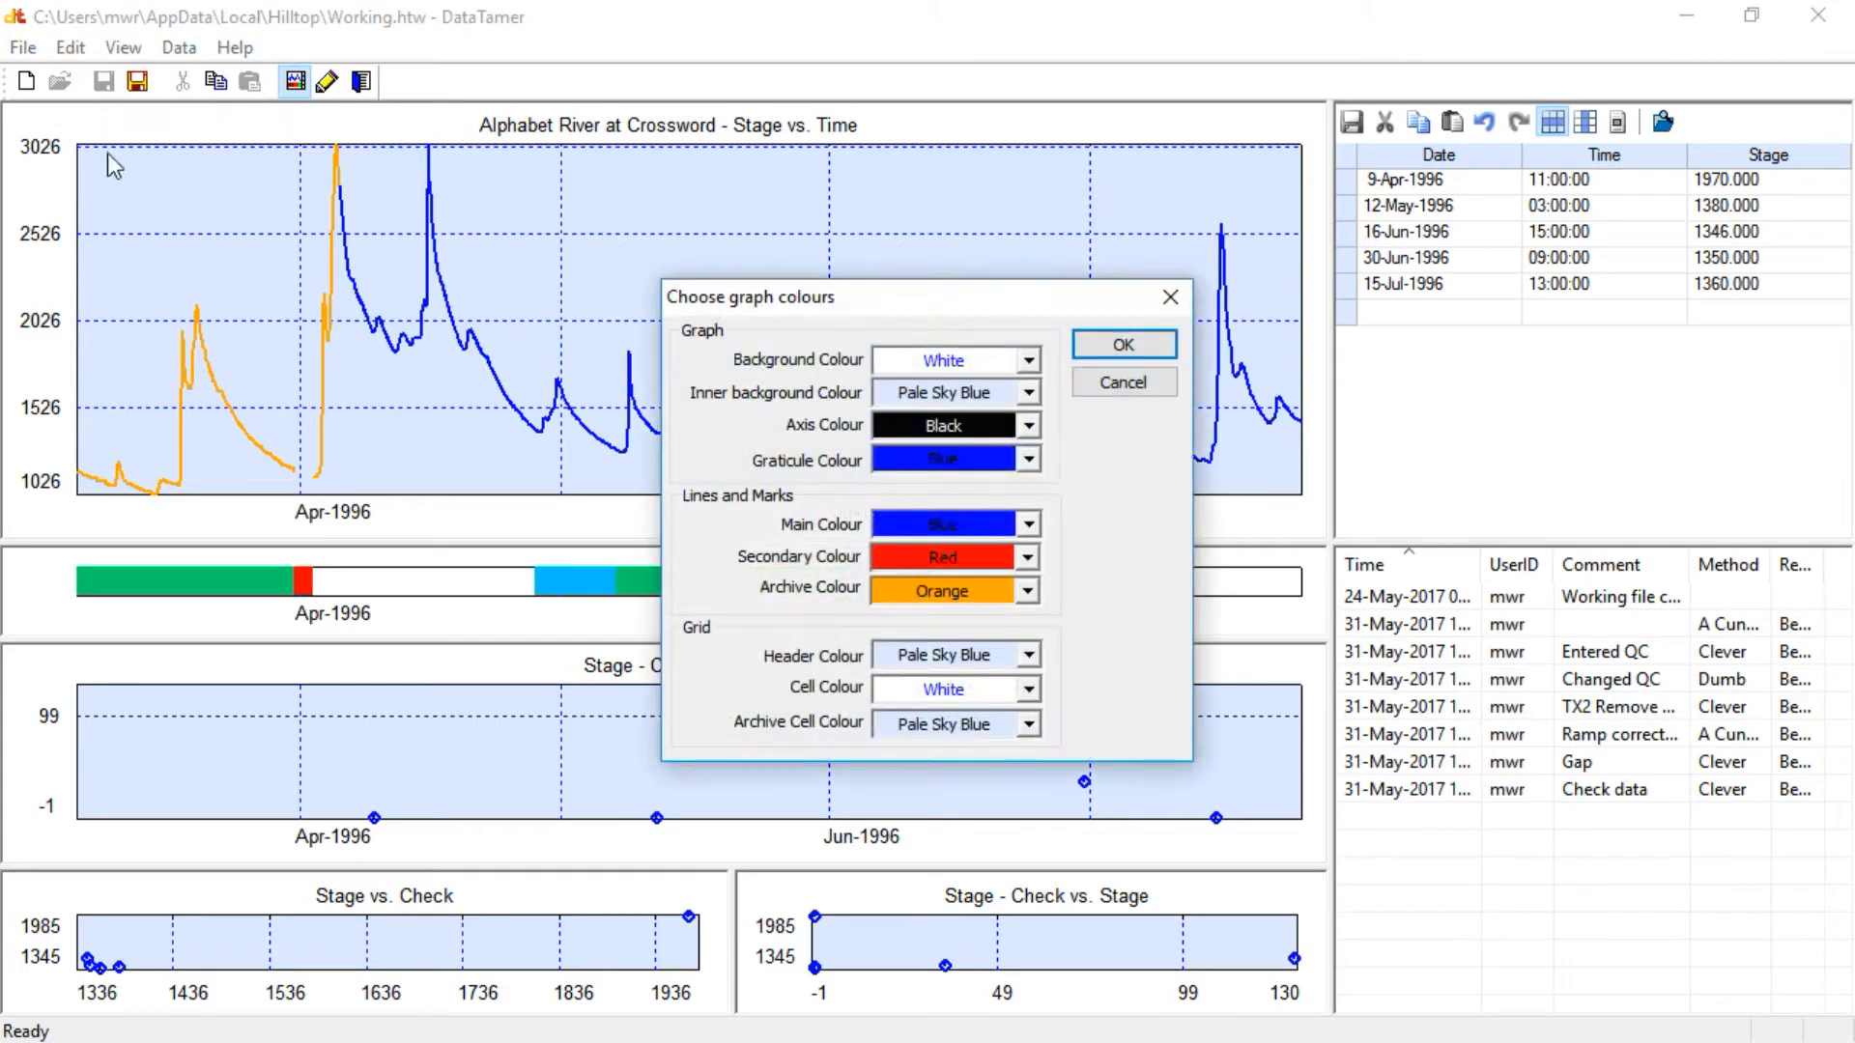
click(1130, 381)
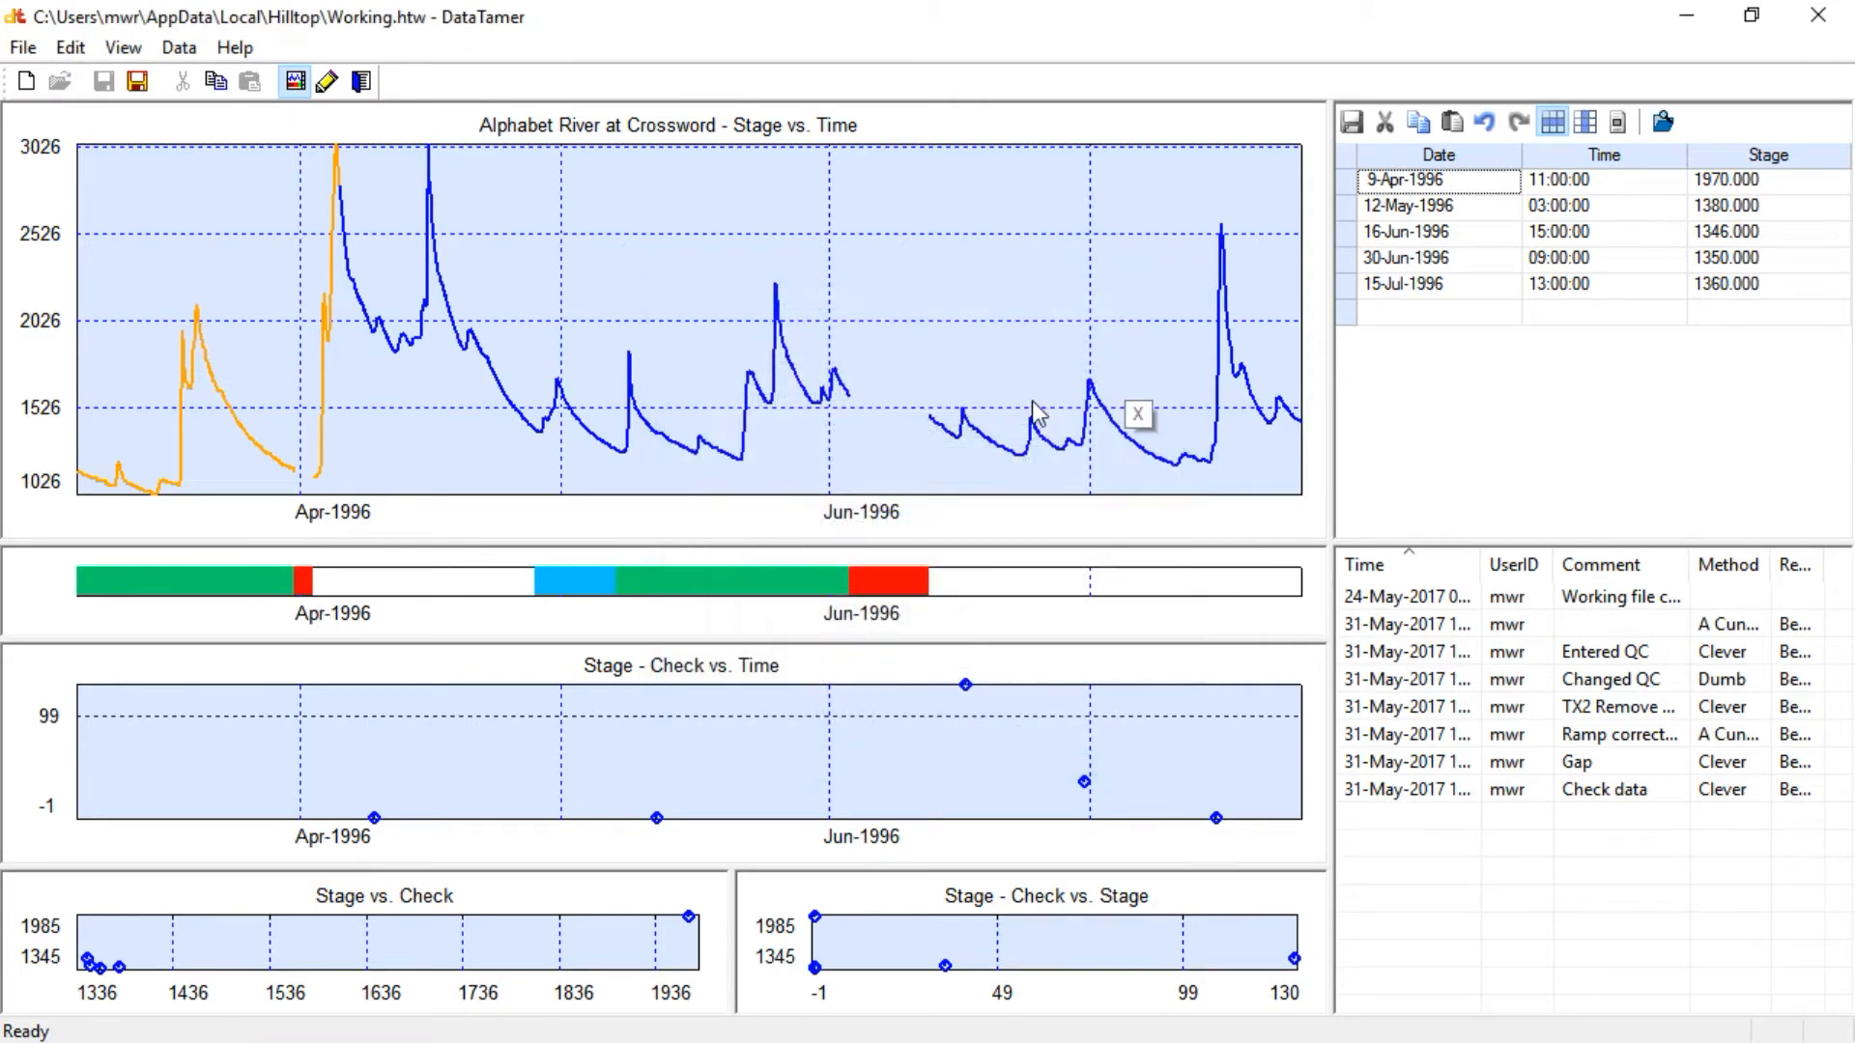
Inspect the quality codes along the colour bar and the revert option for the Entered QC transaction
mouse_move(566, 584)
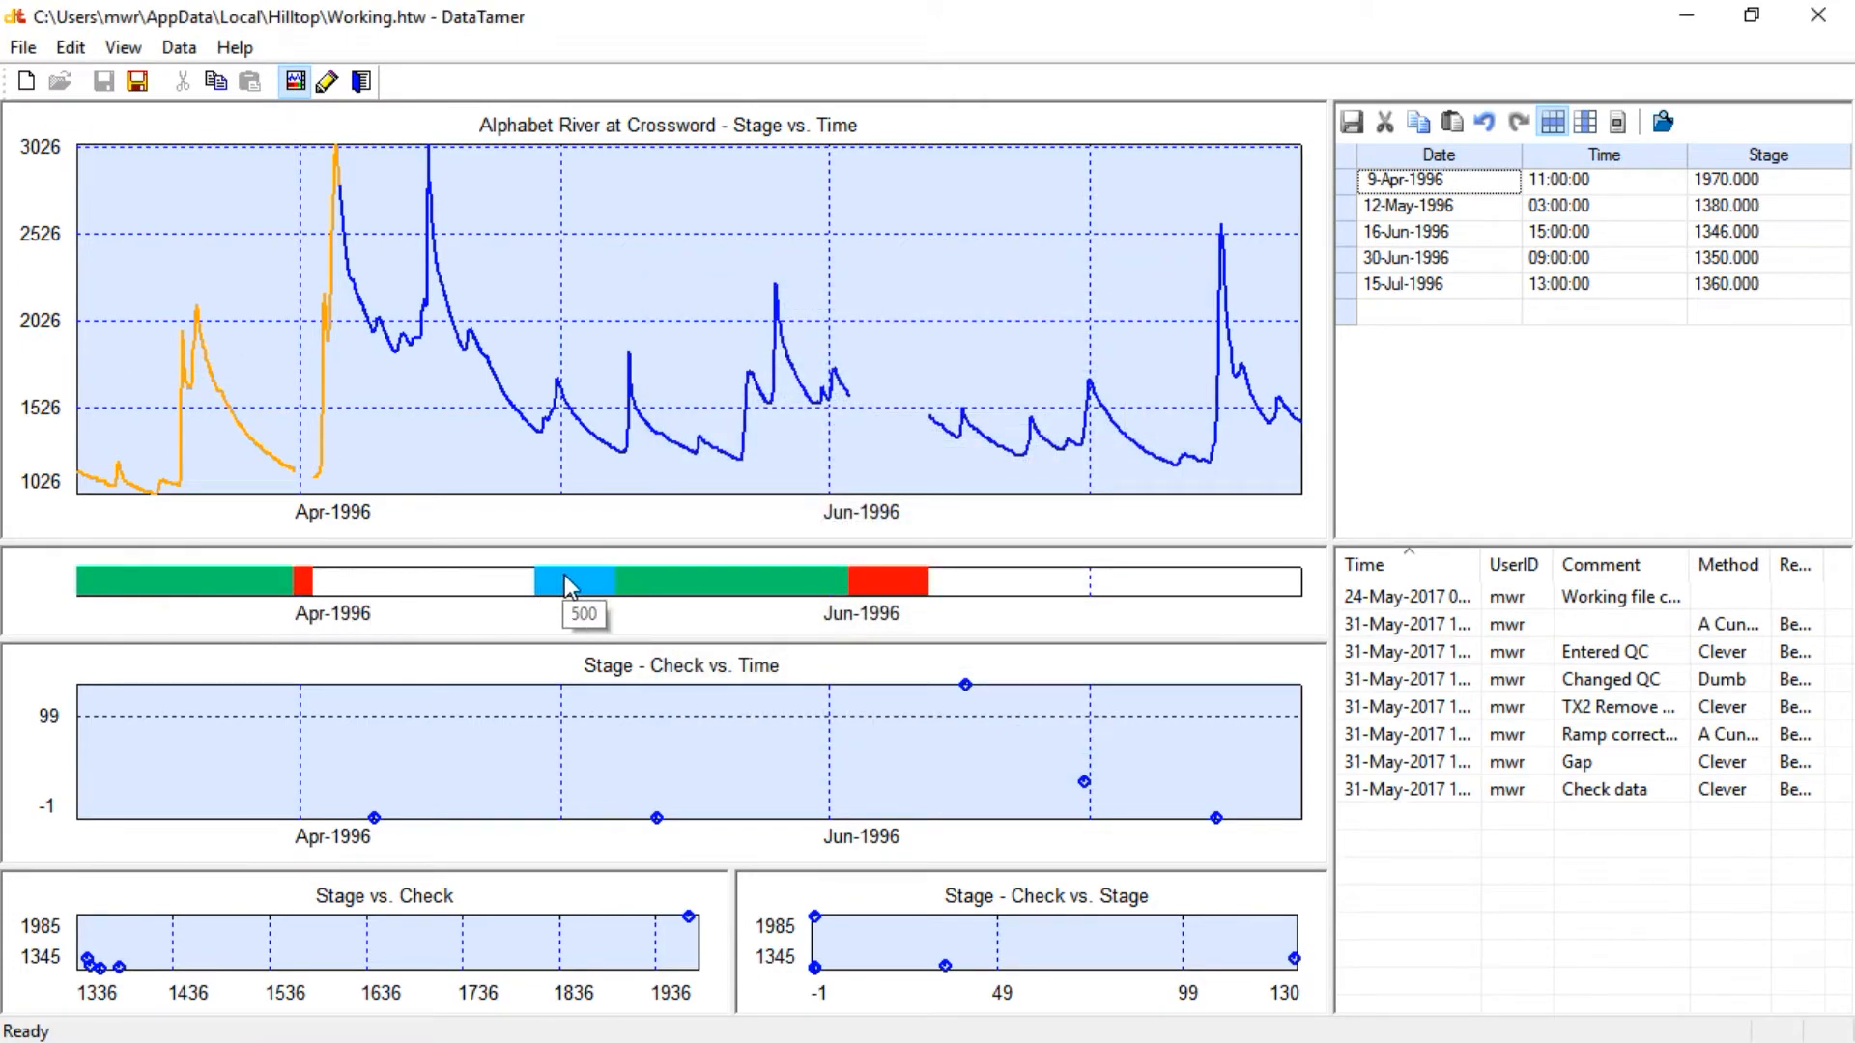
mouse_move(866, 607)
click(1614, 654)
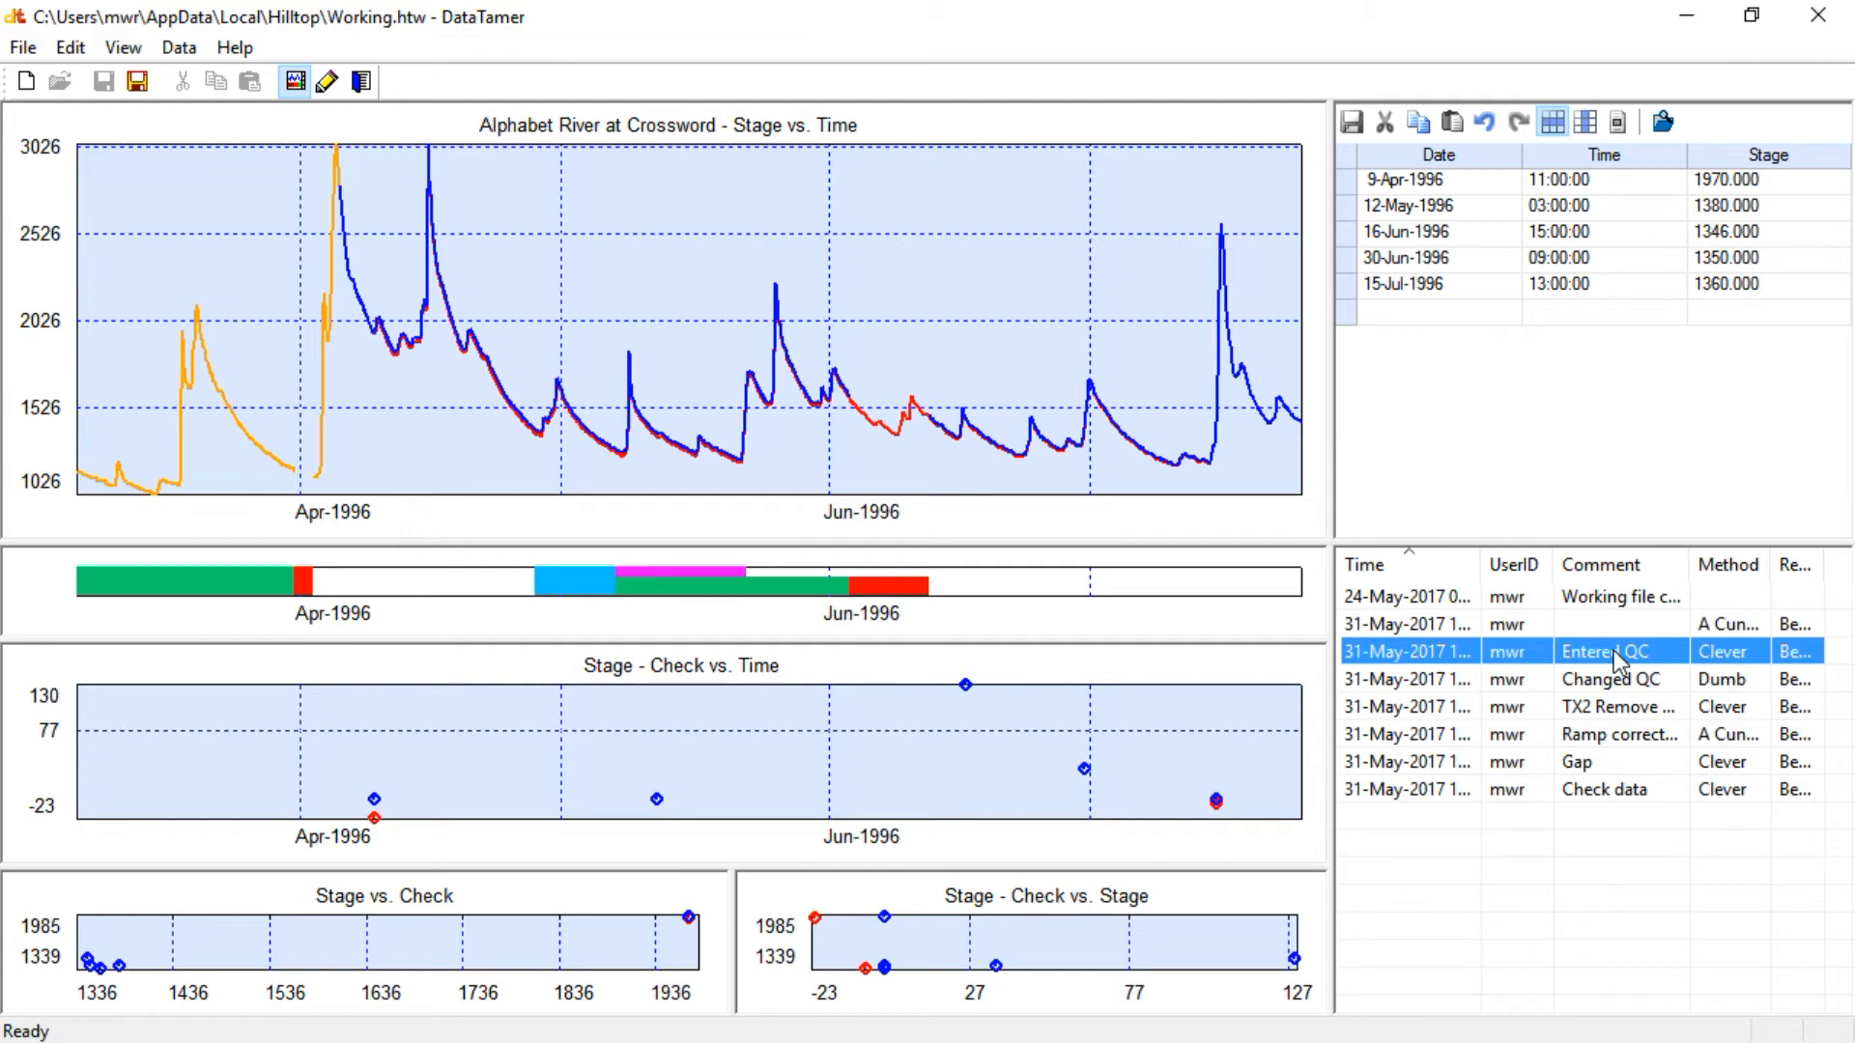
right_click(1613, 660)
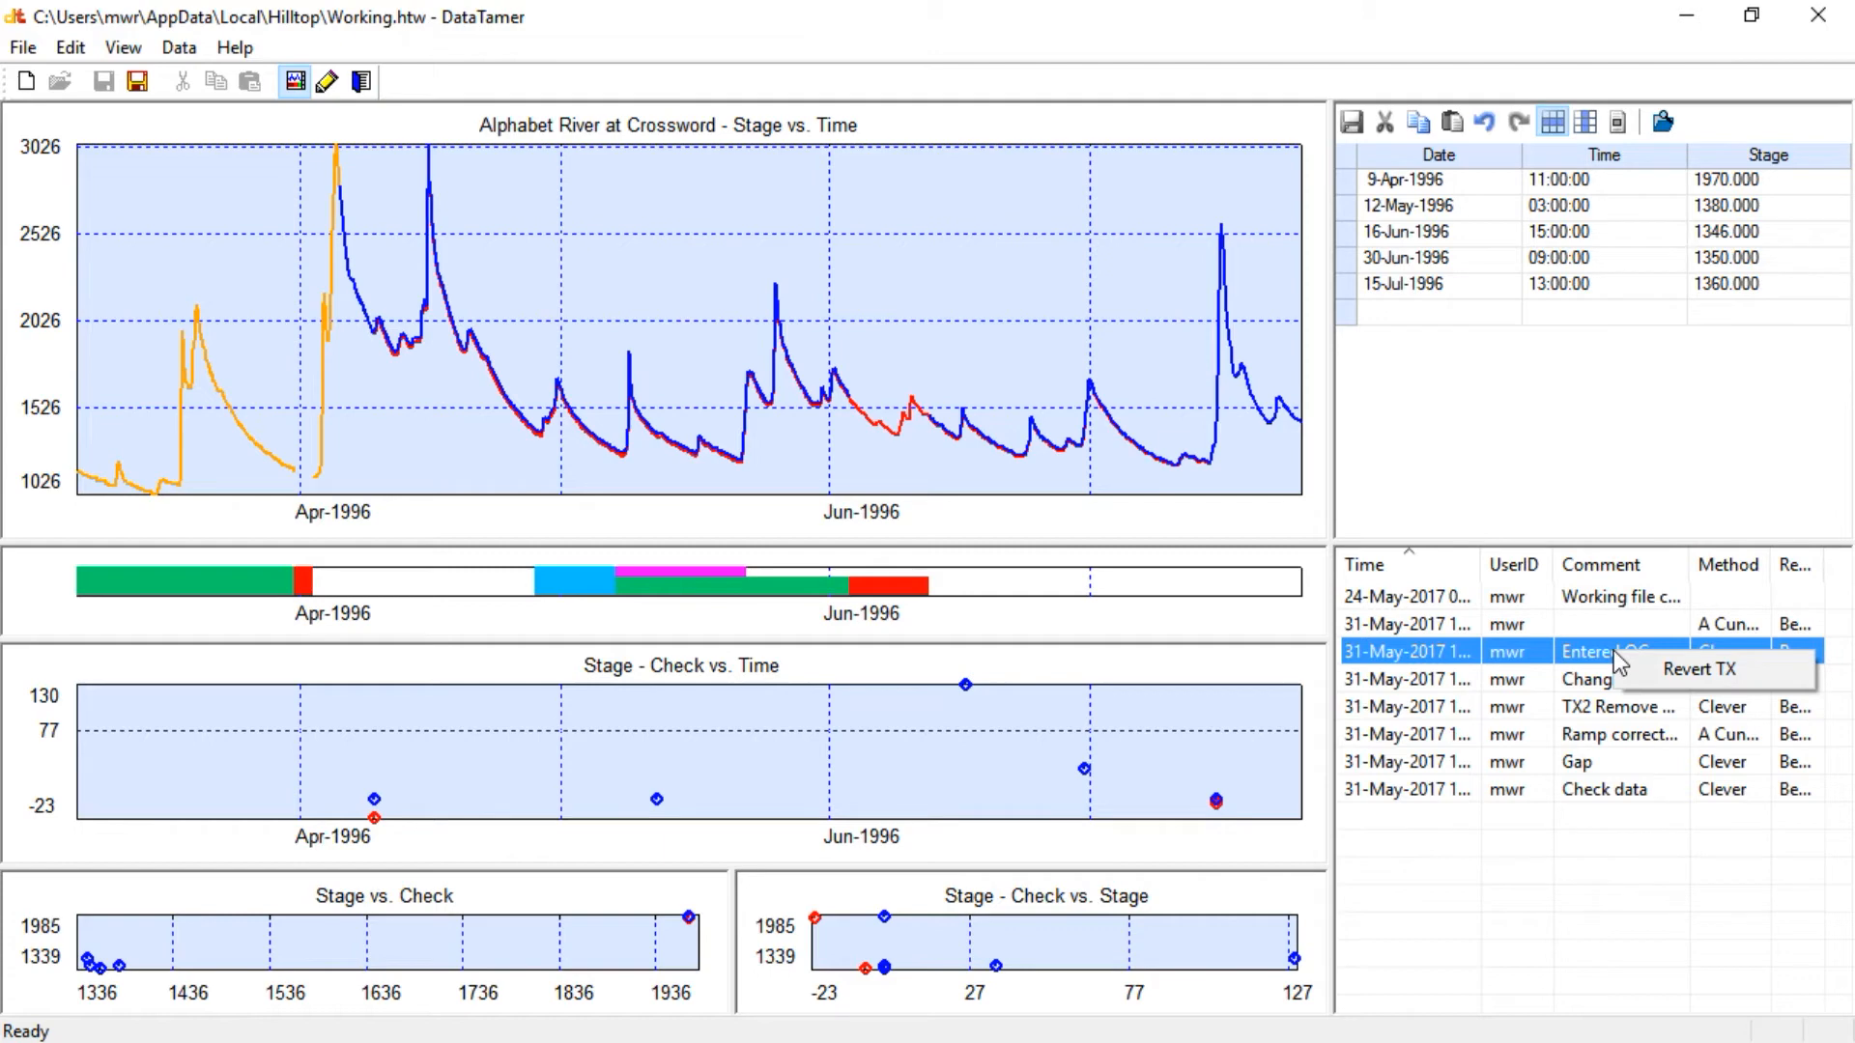
Apply a ramp correction to the stage record at the 3-May-1996 15:00 point on the editing page
click(329, 83)
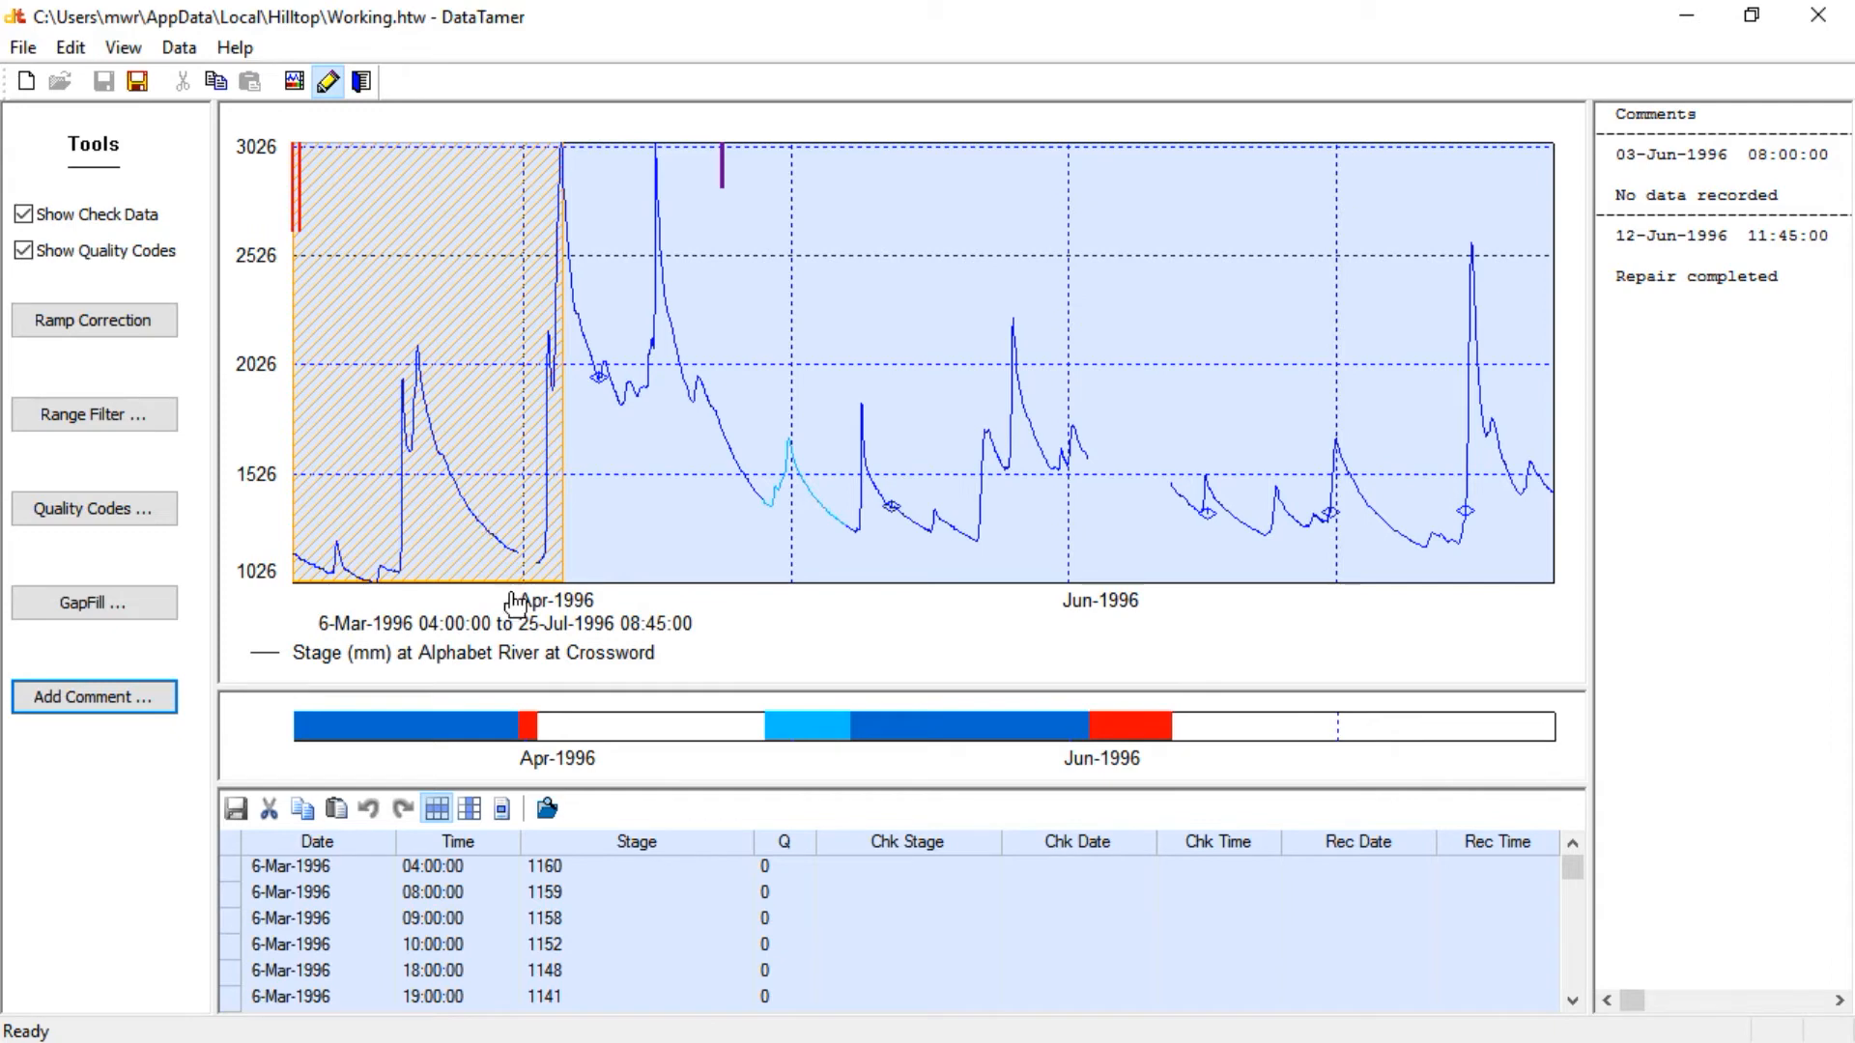
click(817, 503)
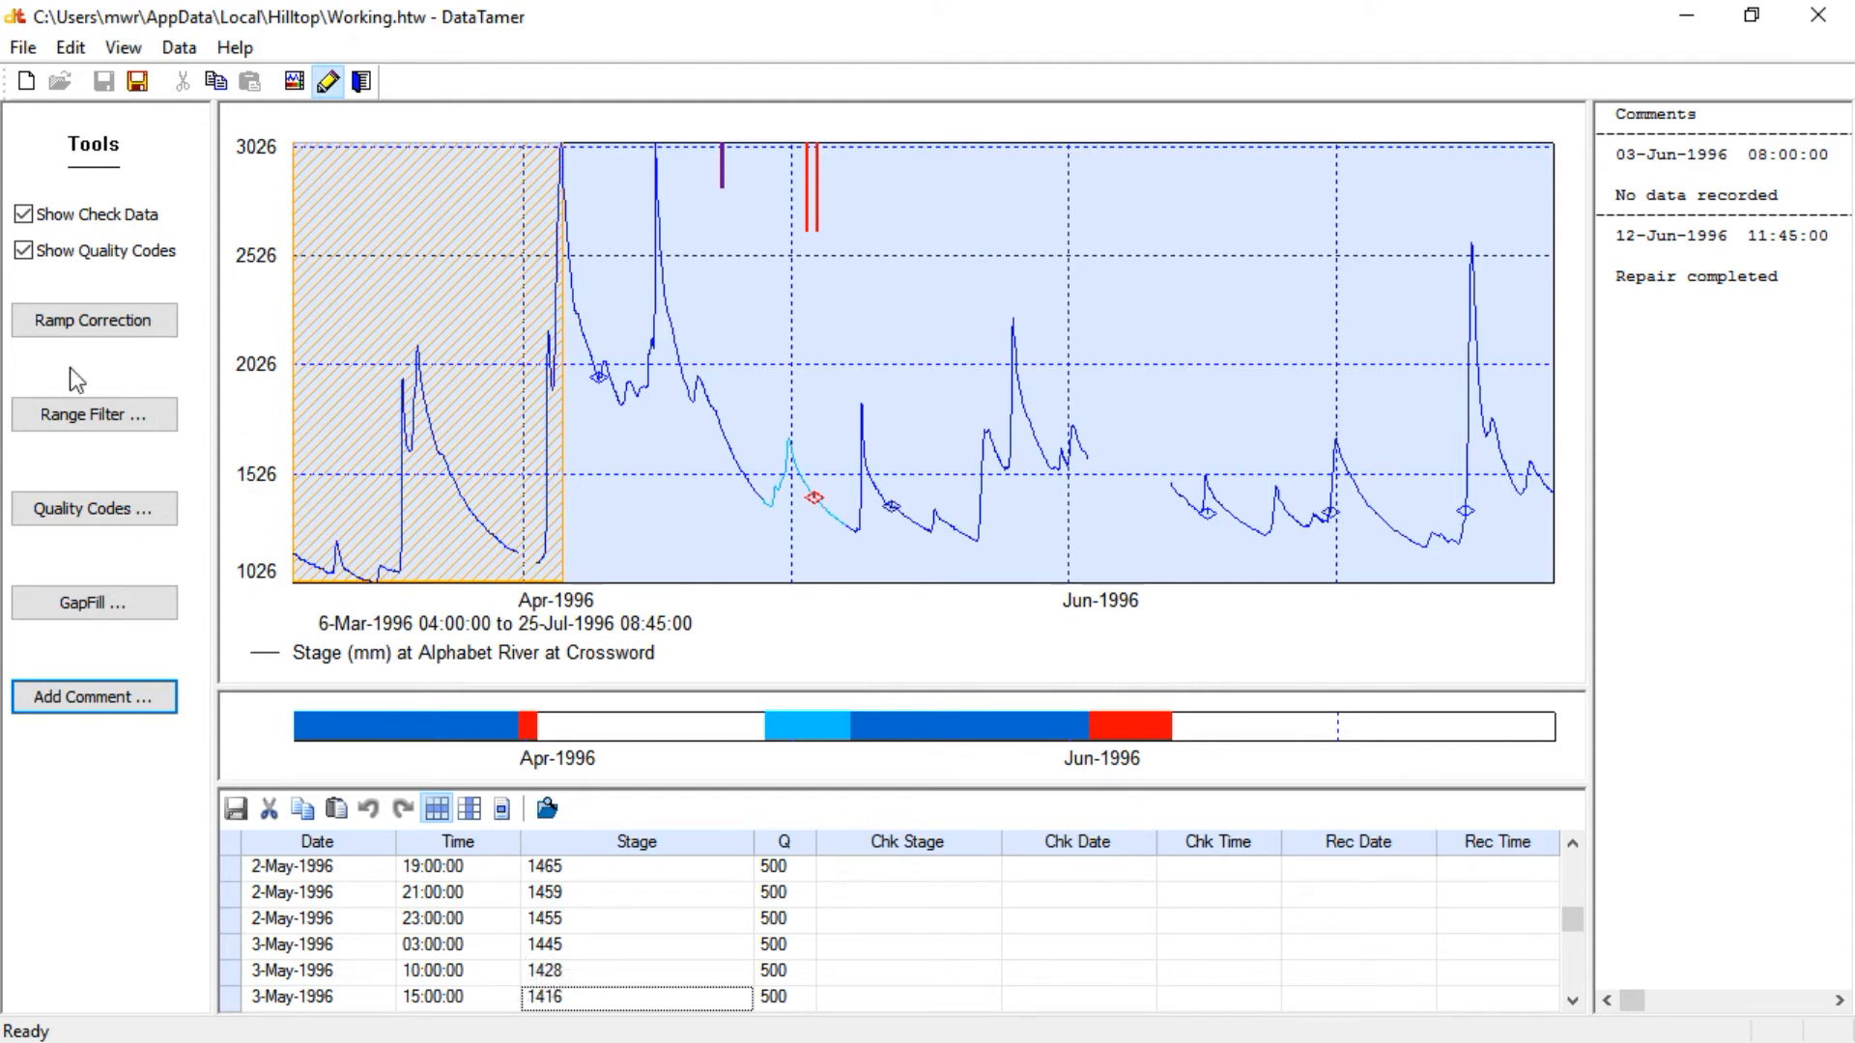
click(97, 329)
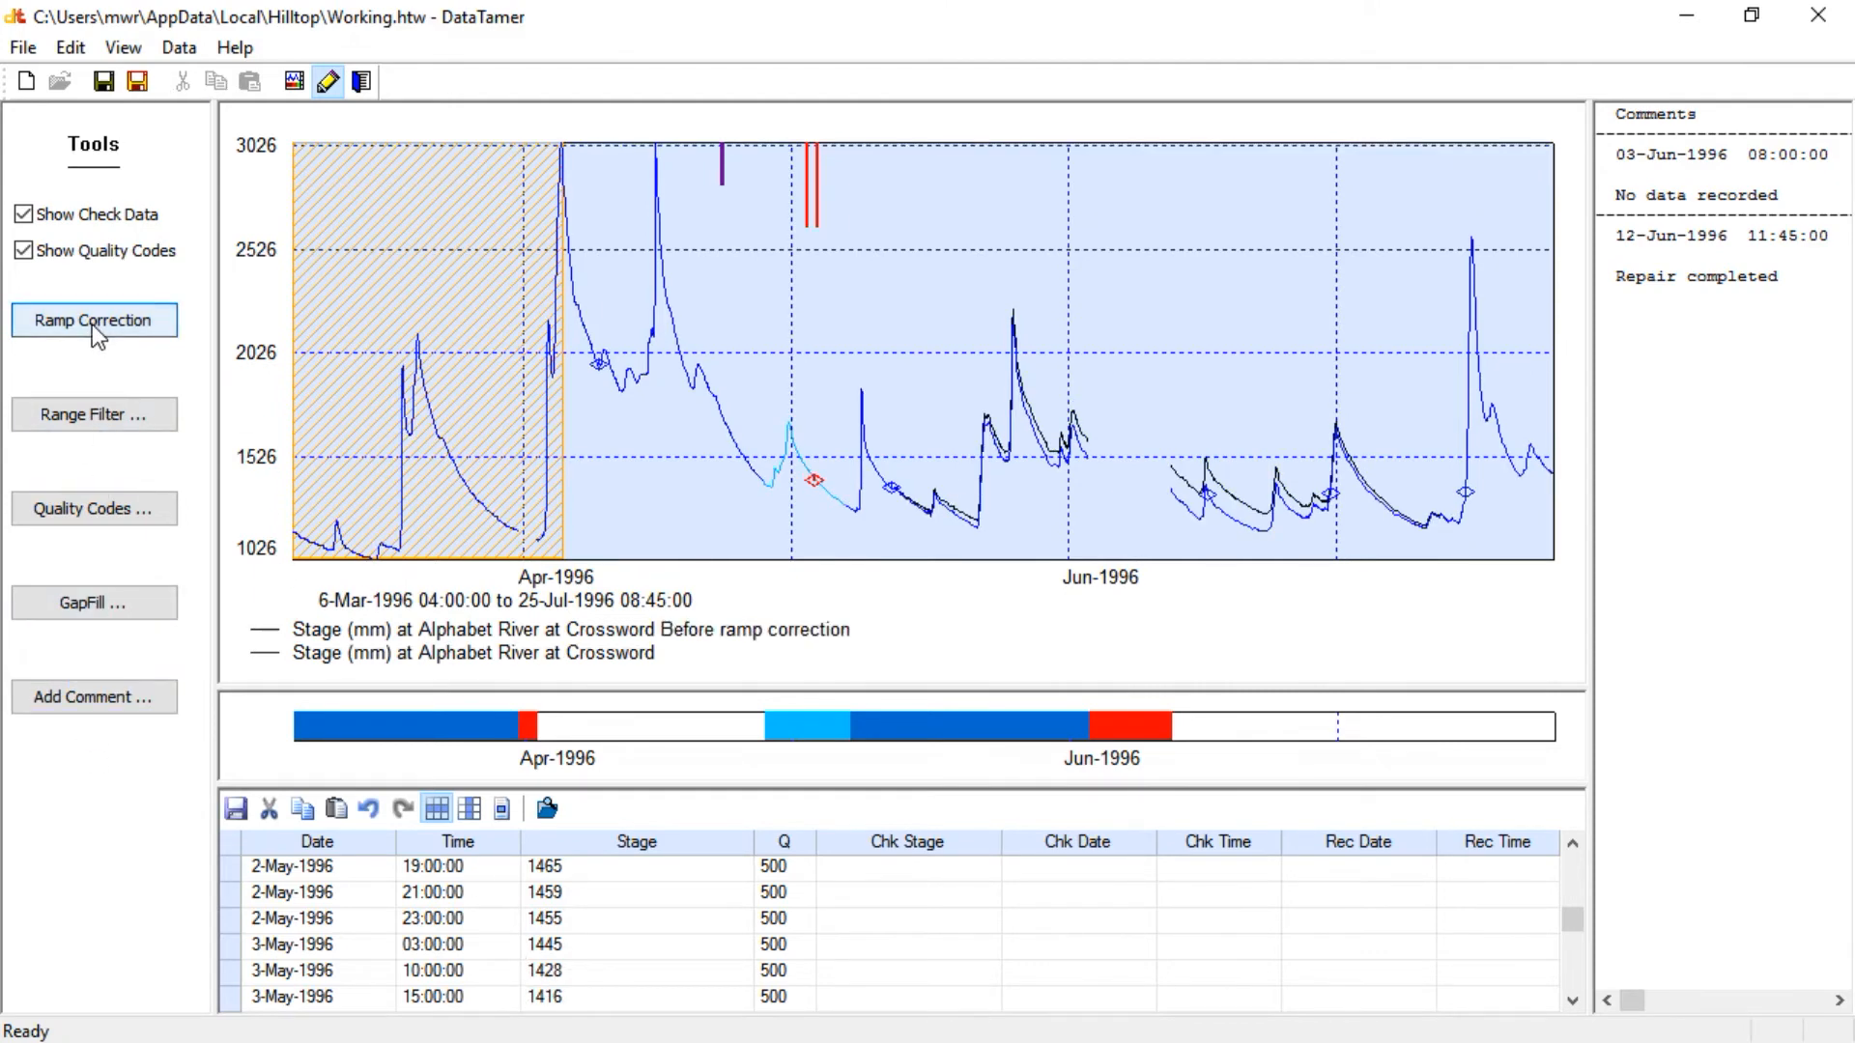
Select the readings from 2-May-1996 19:00 to 3-May-1996 10:00 and view the quality code change form for that range
drag(277, 871, 282, 974)
click(112, 512)
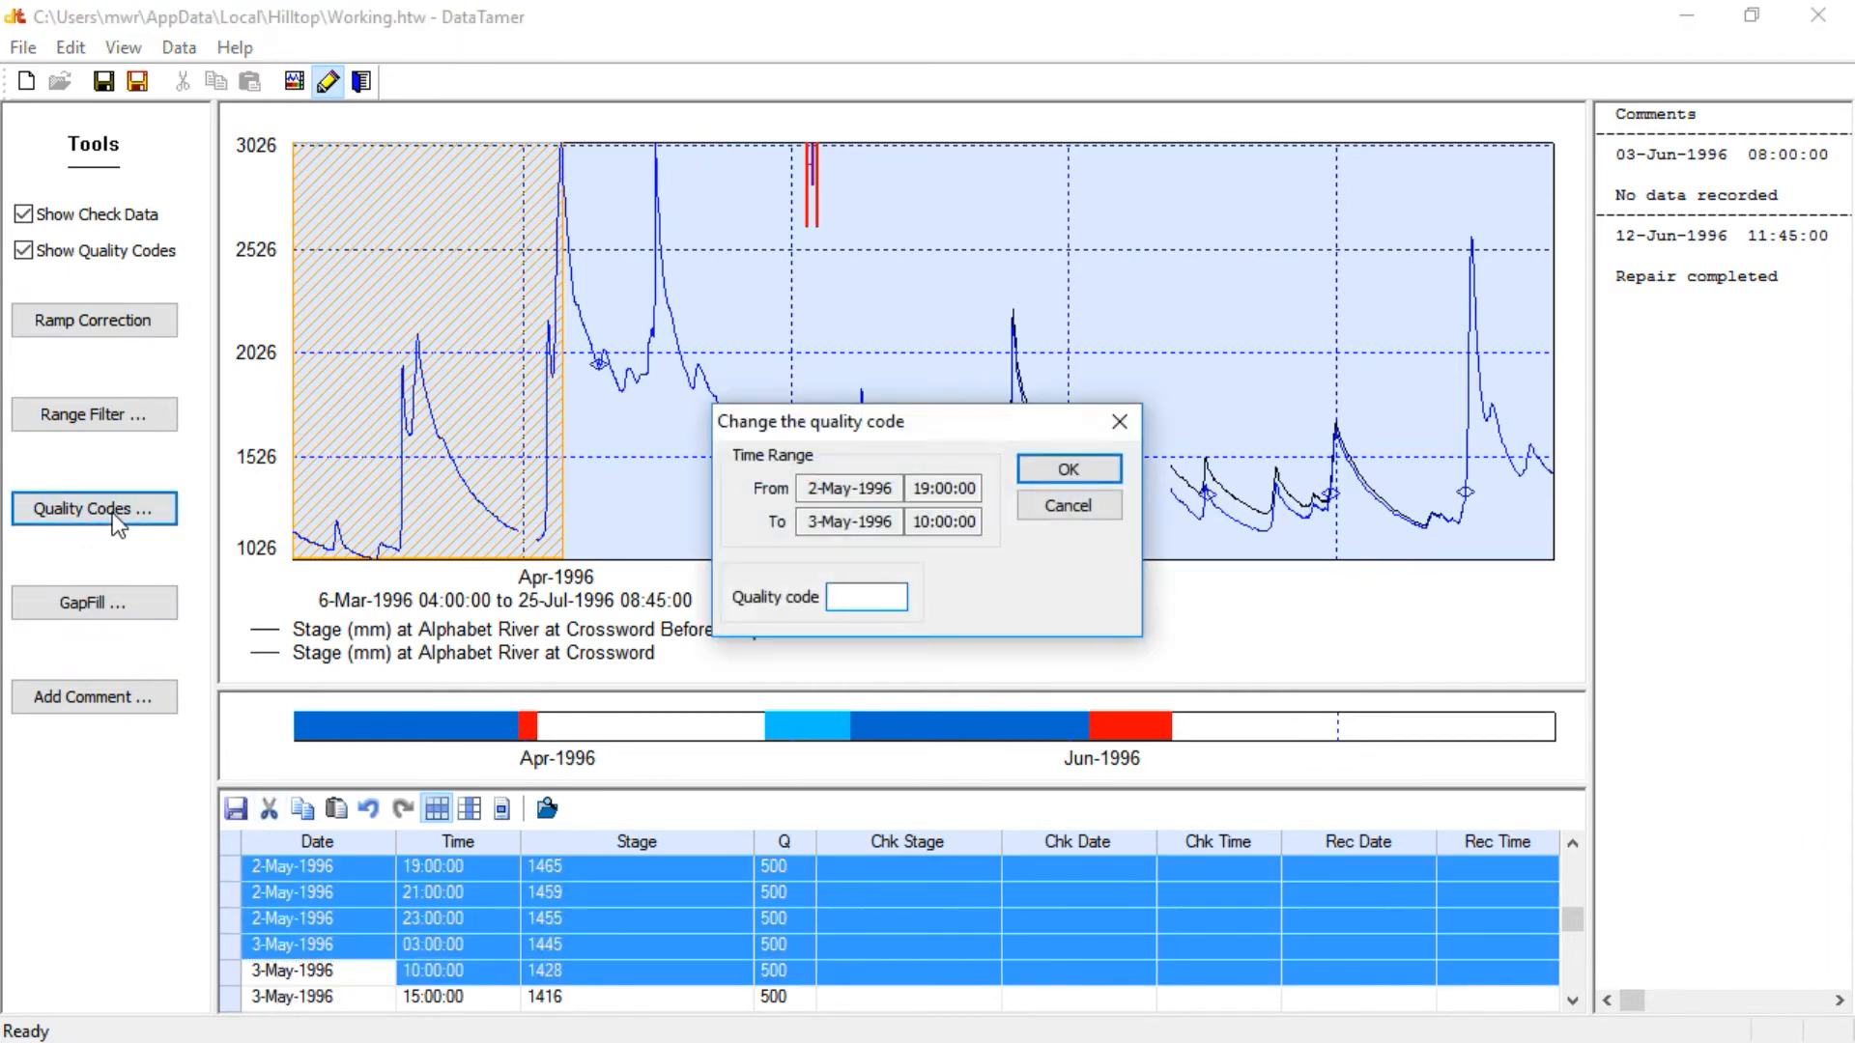
click(1067, 506)
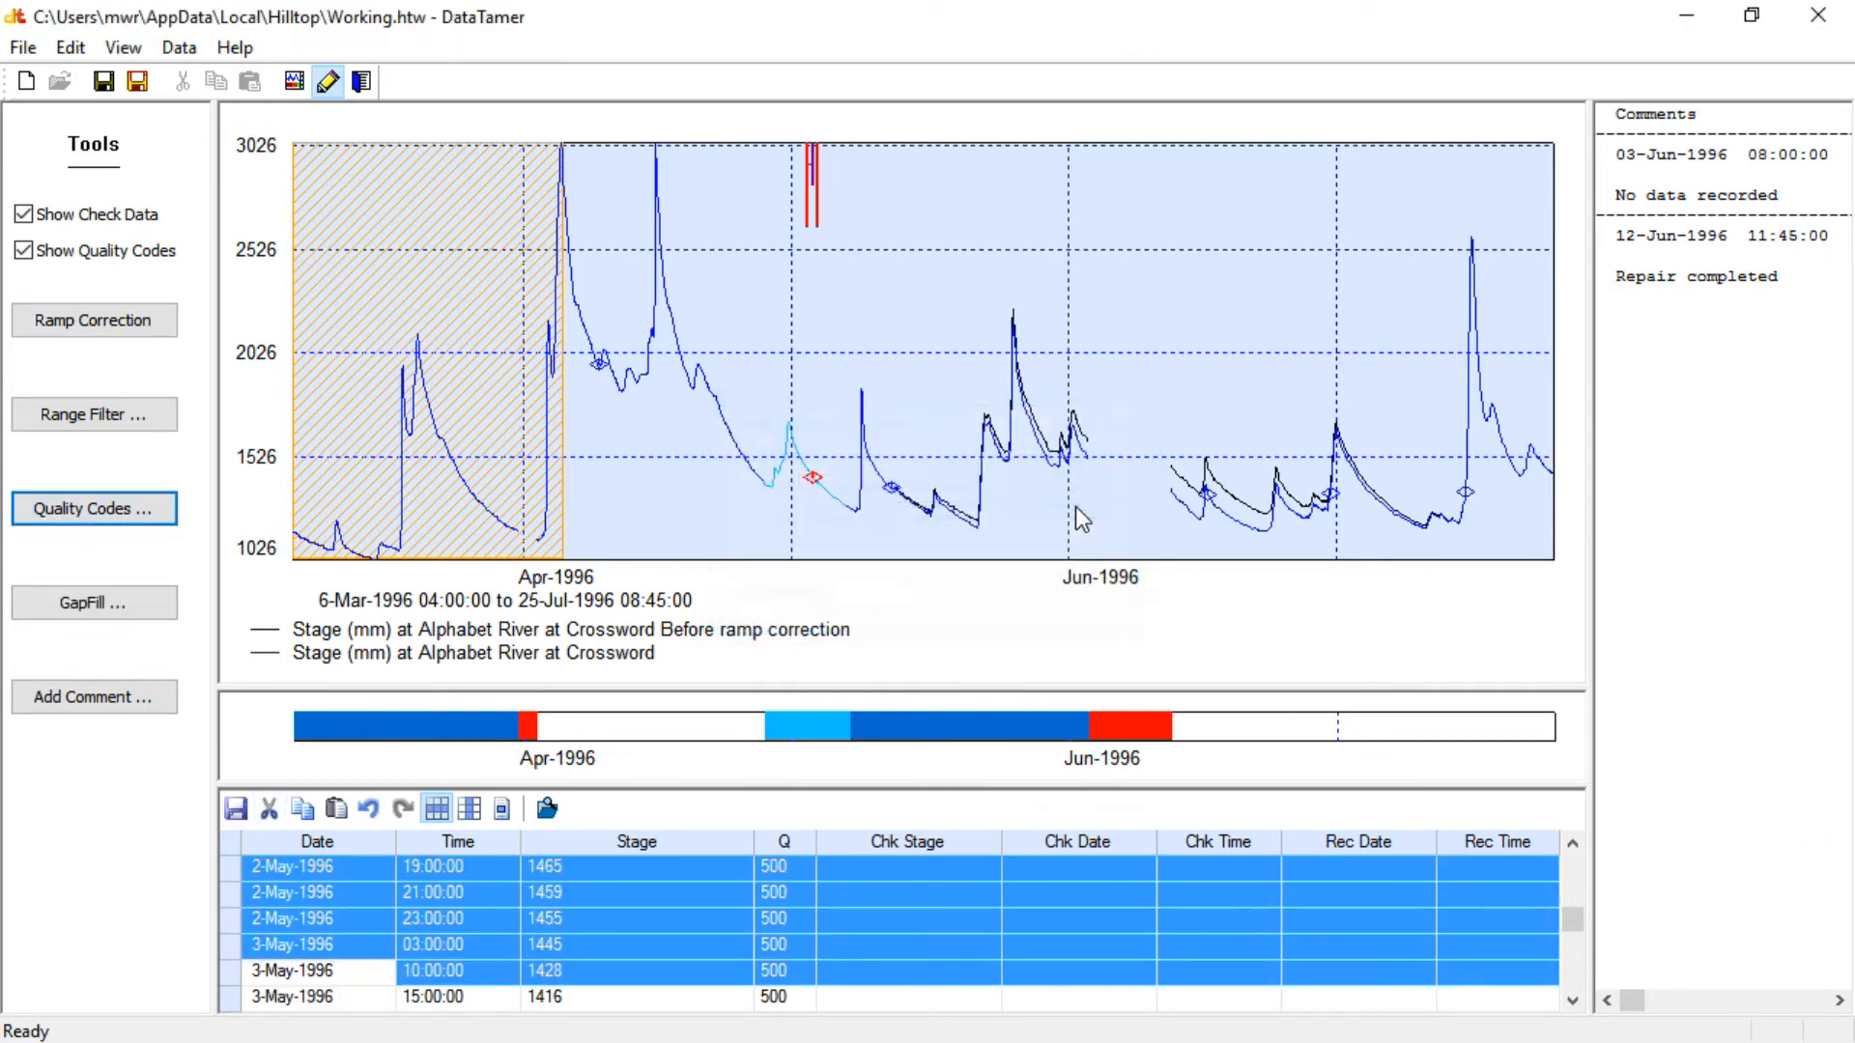
Mark the June gap from 3-Jun-1996 04:00 to 12-Jun-1996 21:00 and view its gap fill regression options
click(147, 609)
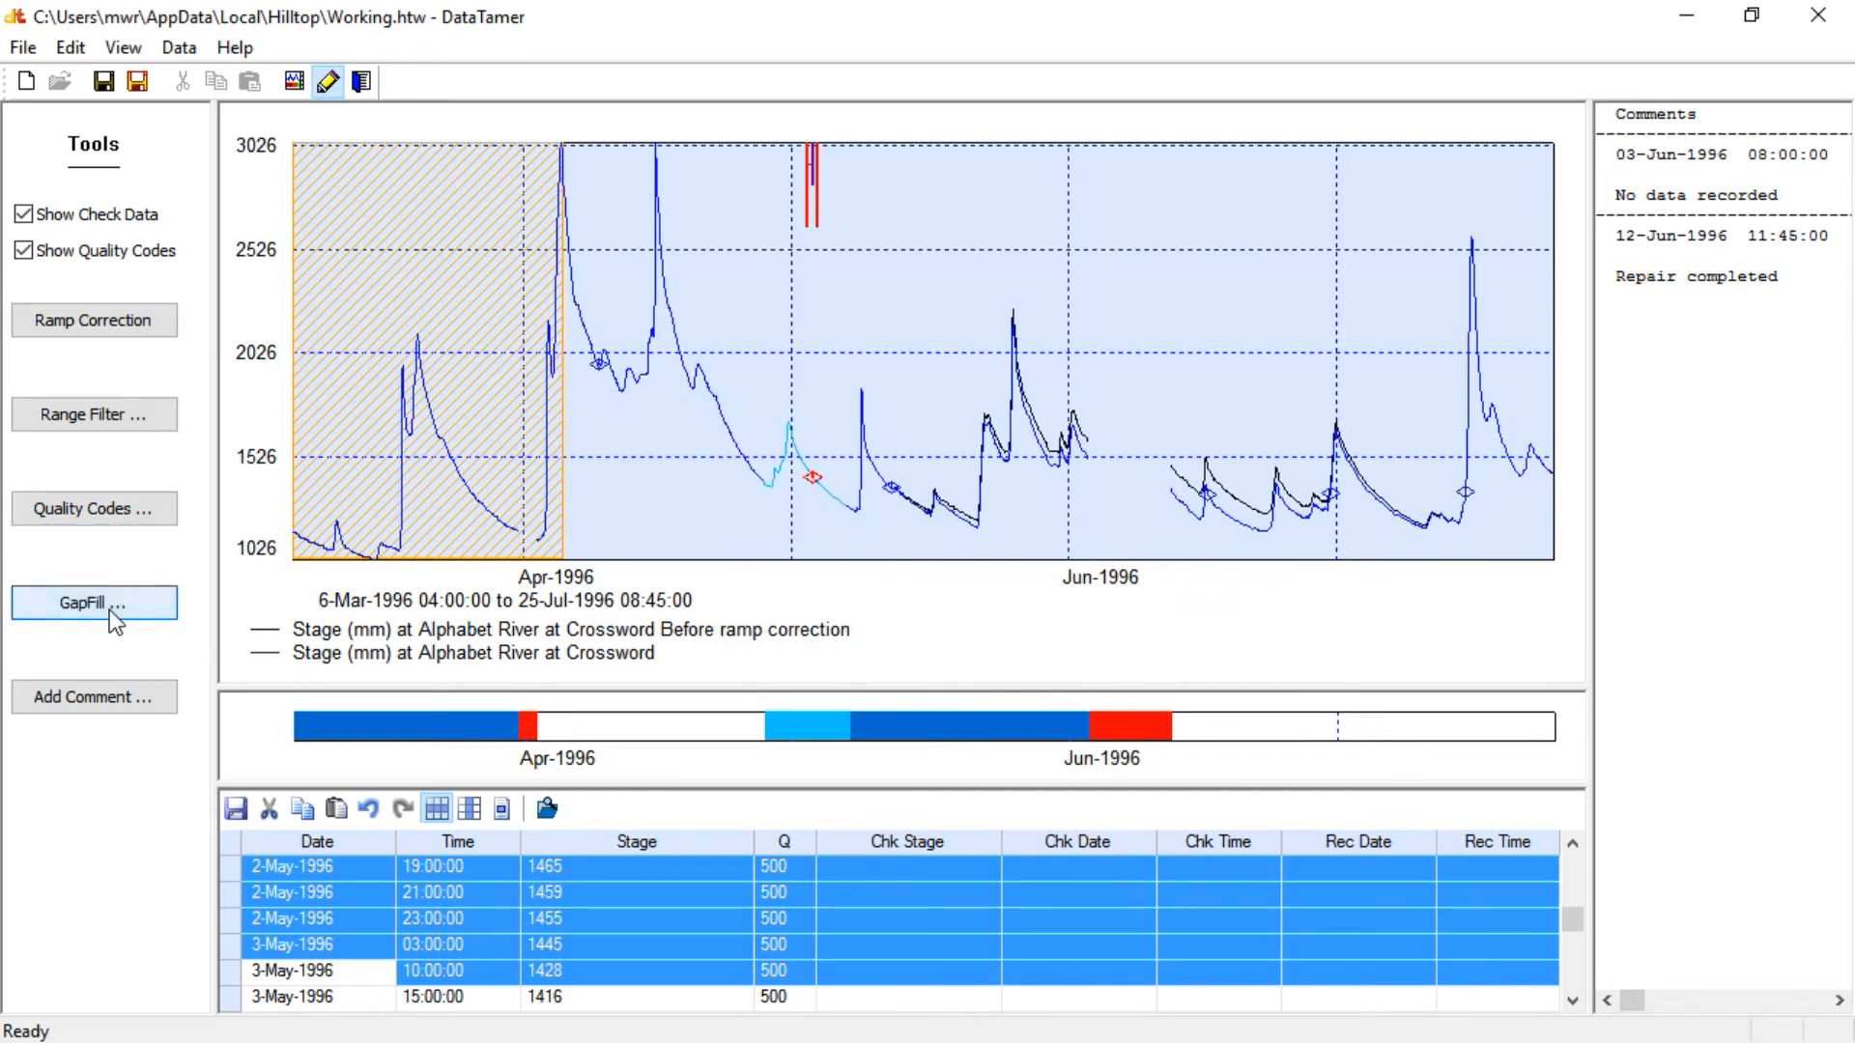
click(1172, 471)
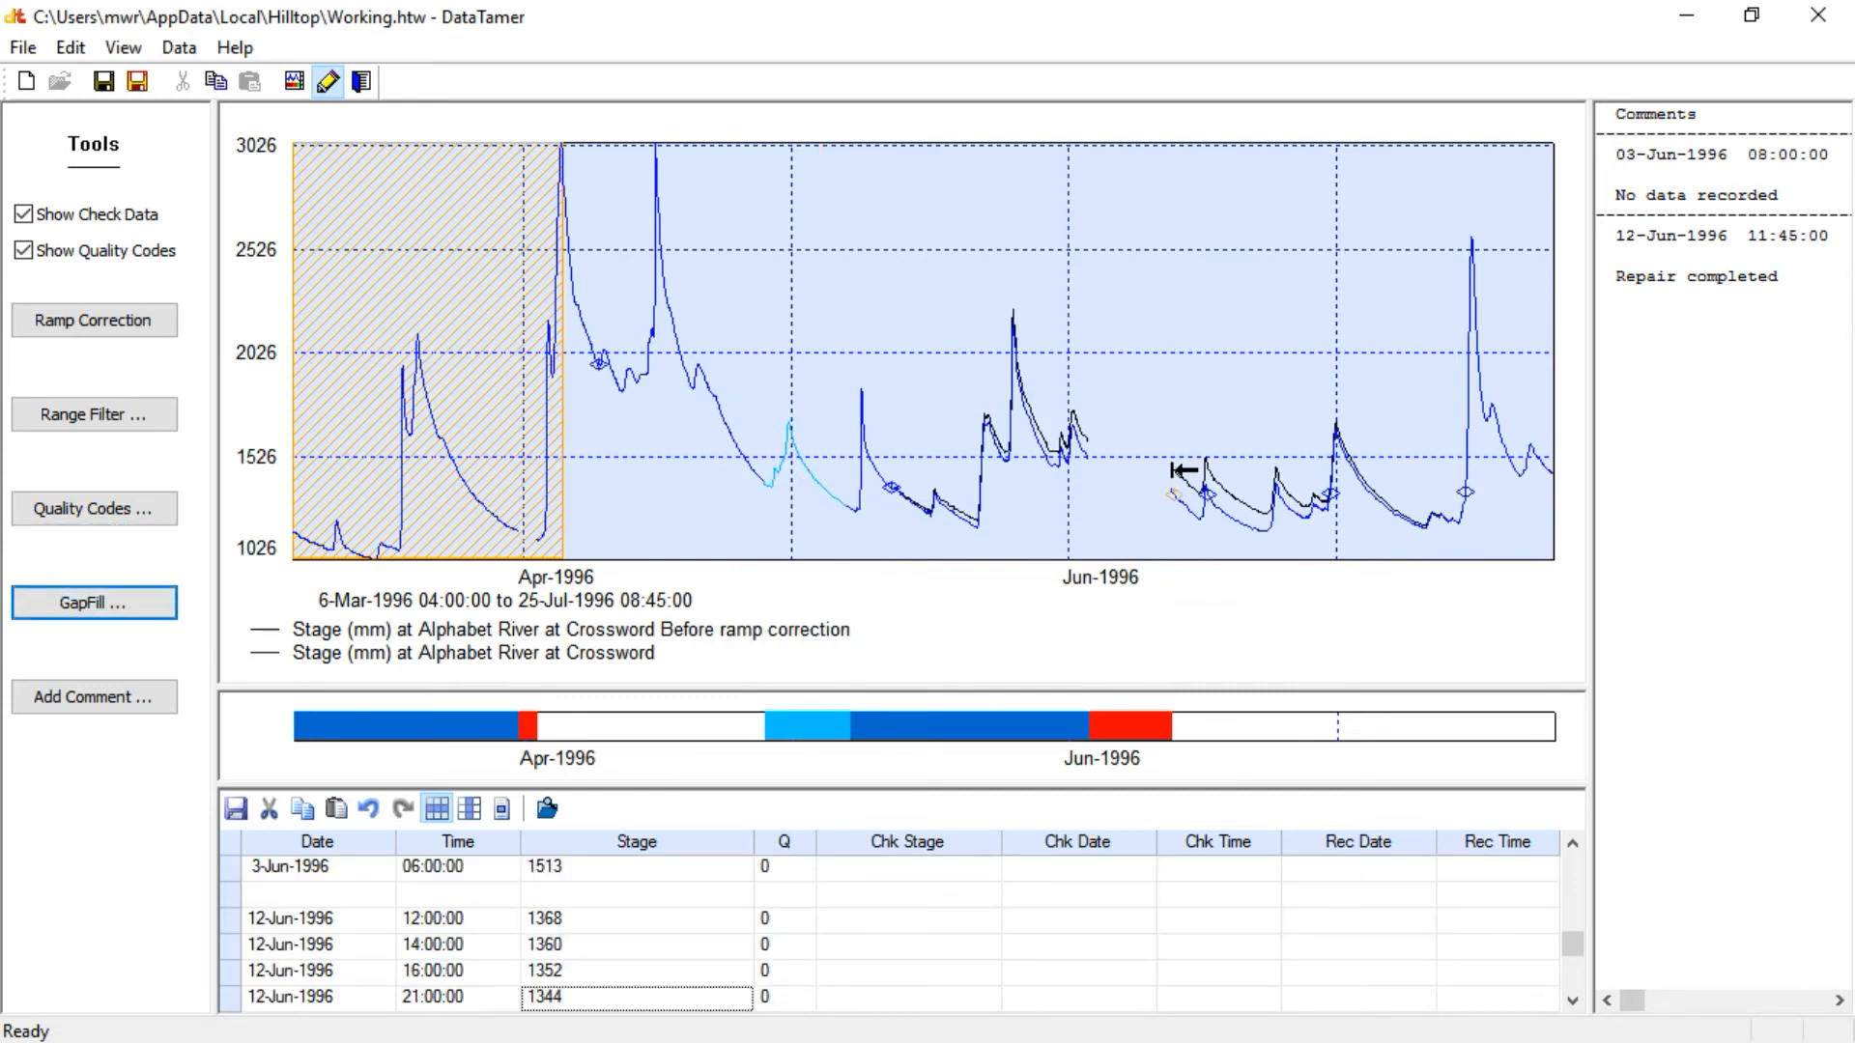
click(1087, 457)
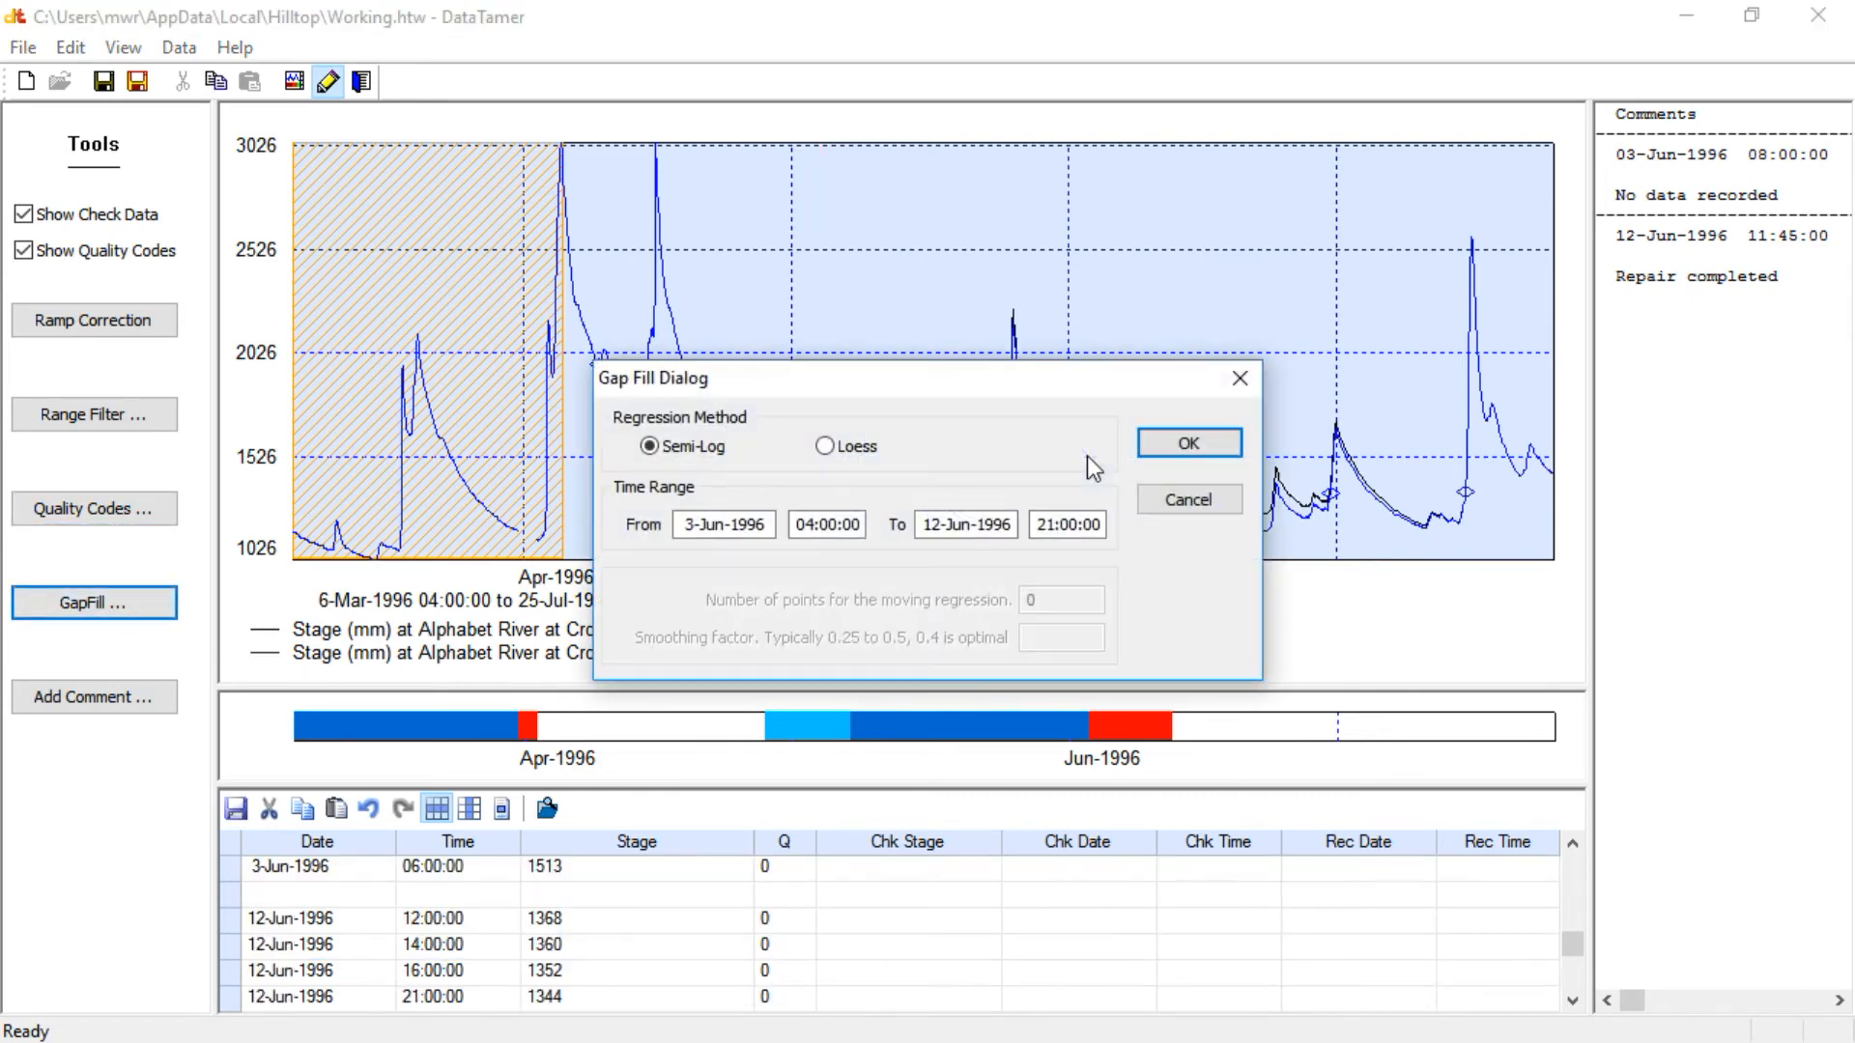
click(1184, 511)
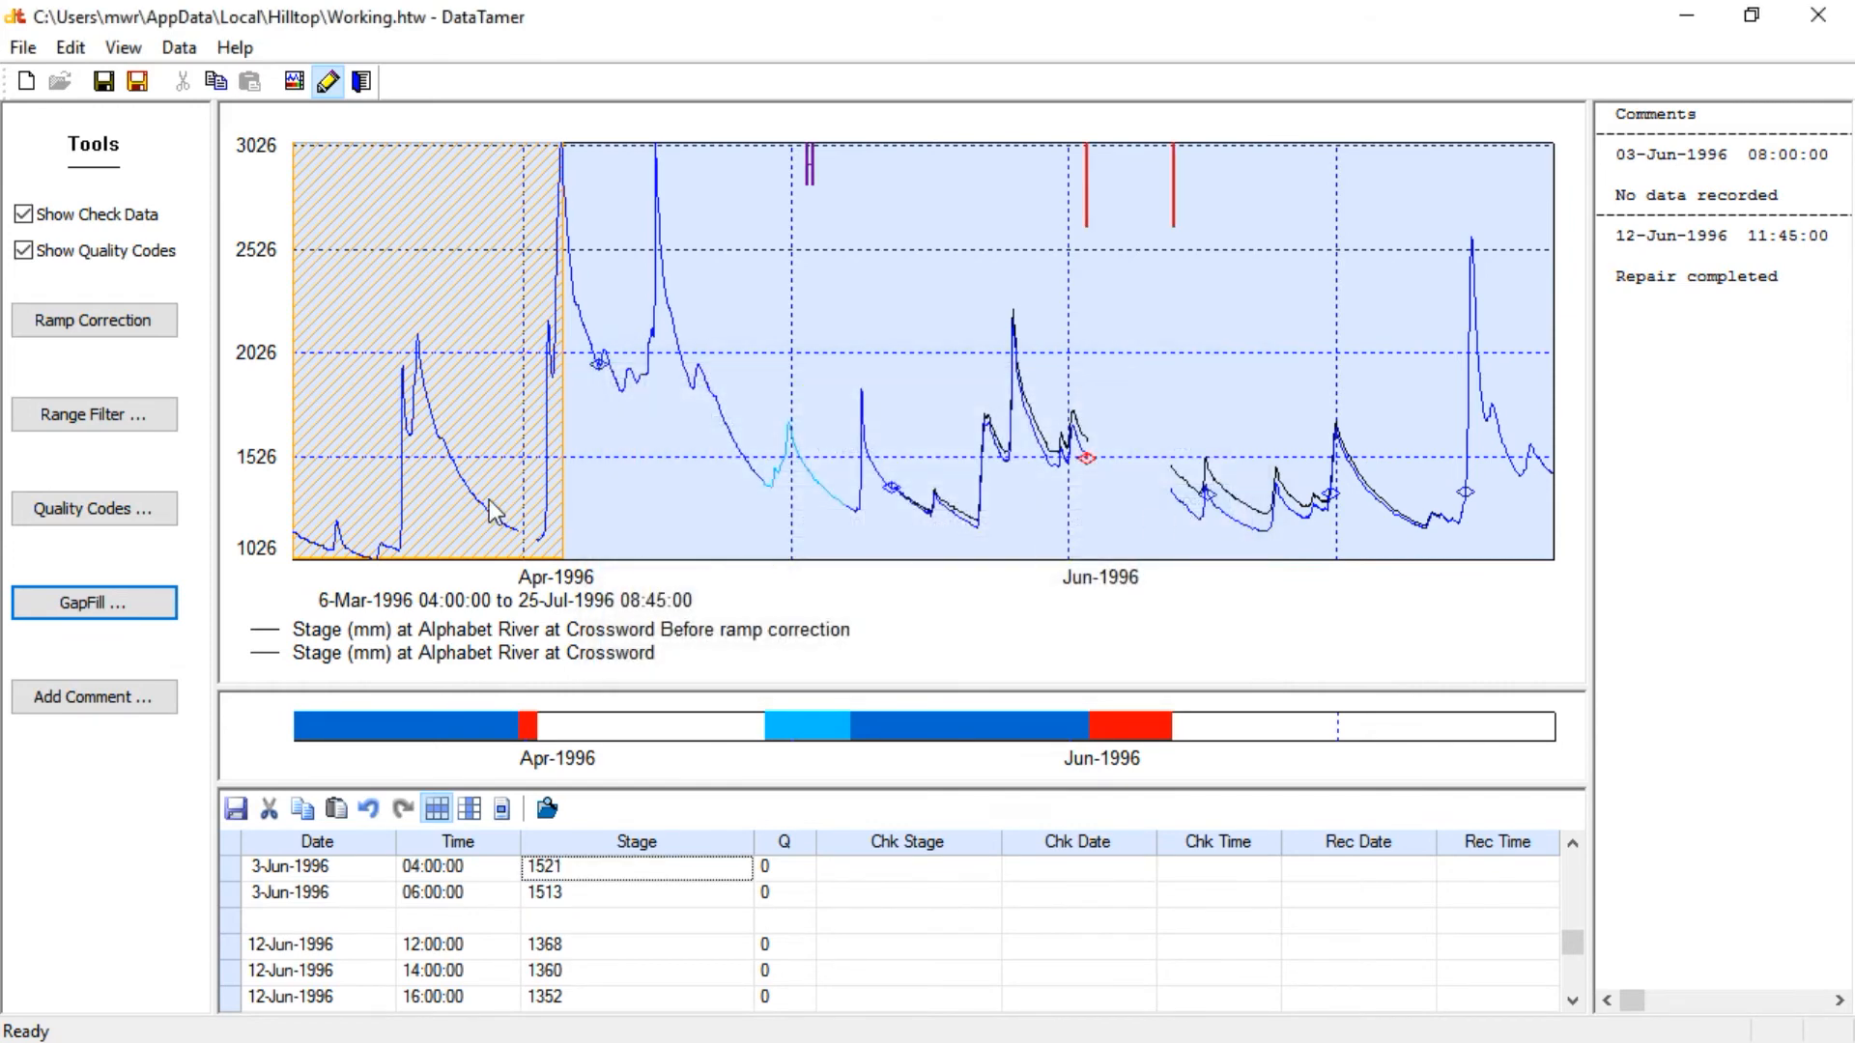
View the range filter limits and the form for adding a comment to the site
click(141, 425)
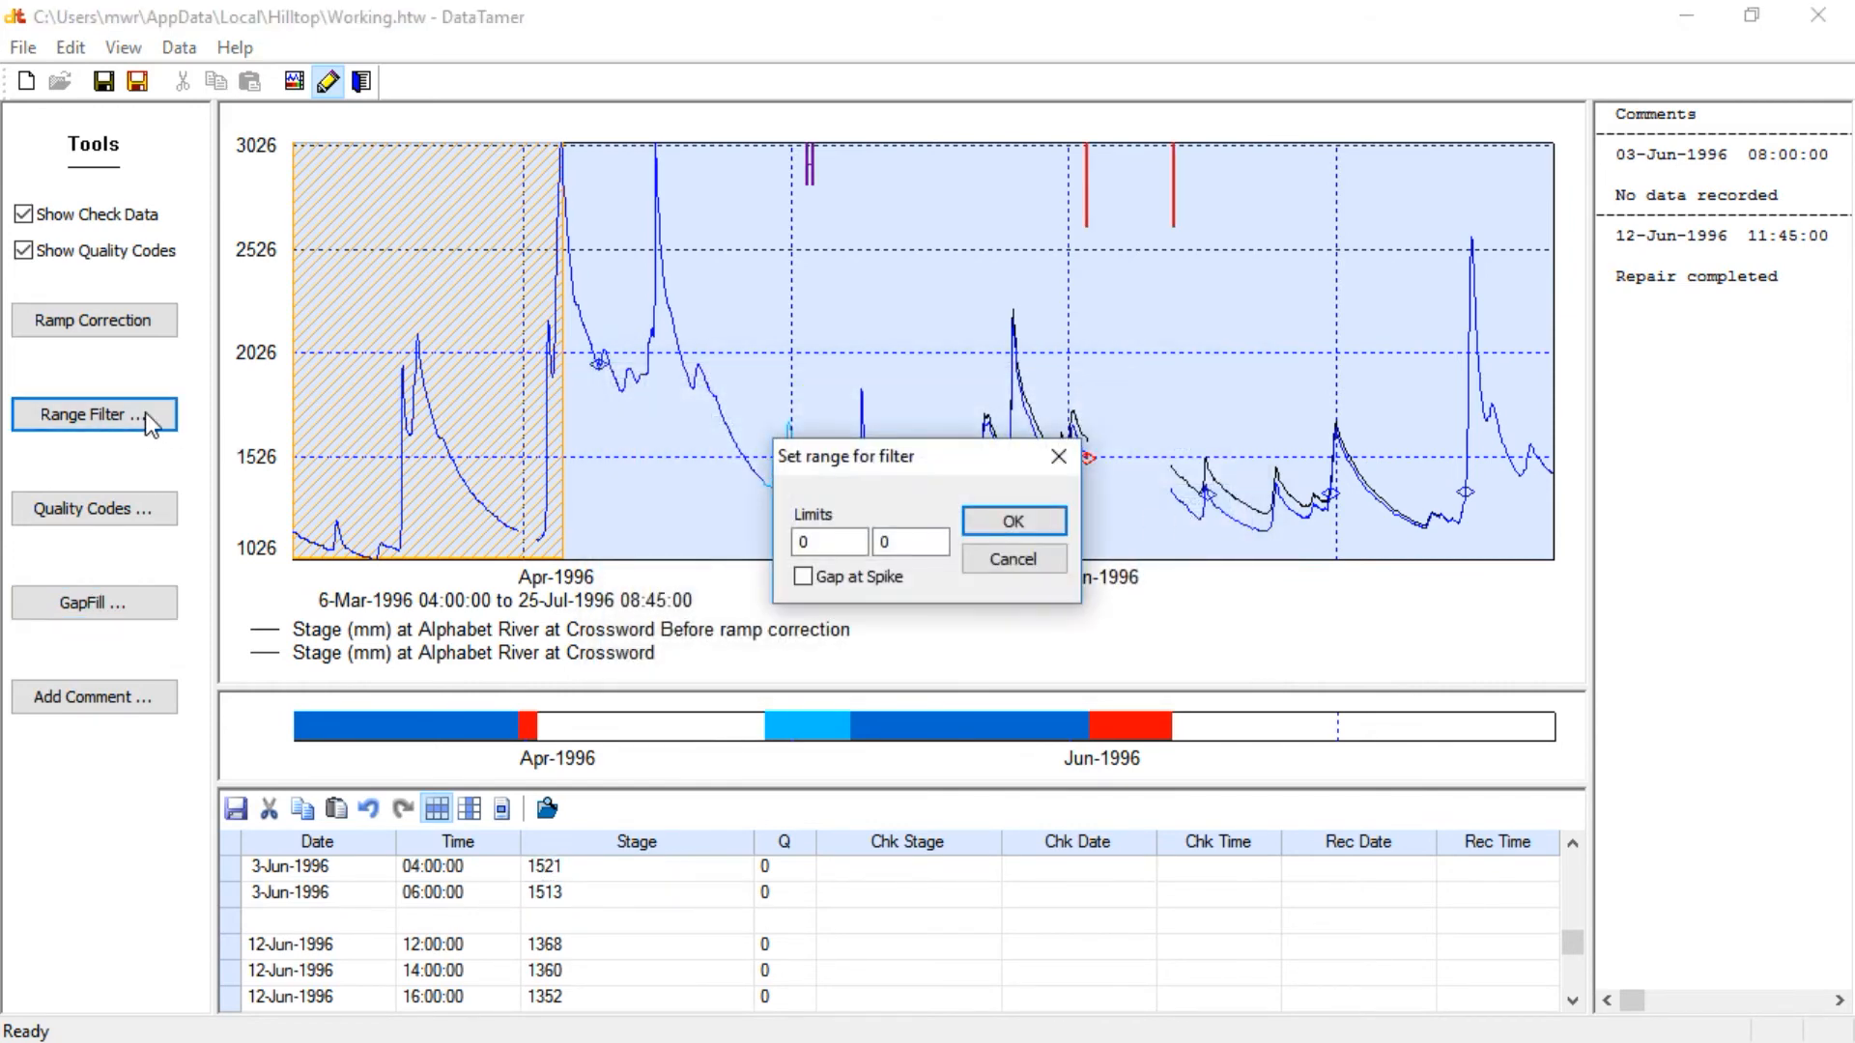
click(1000, 565)
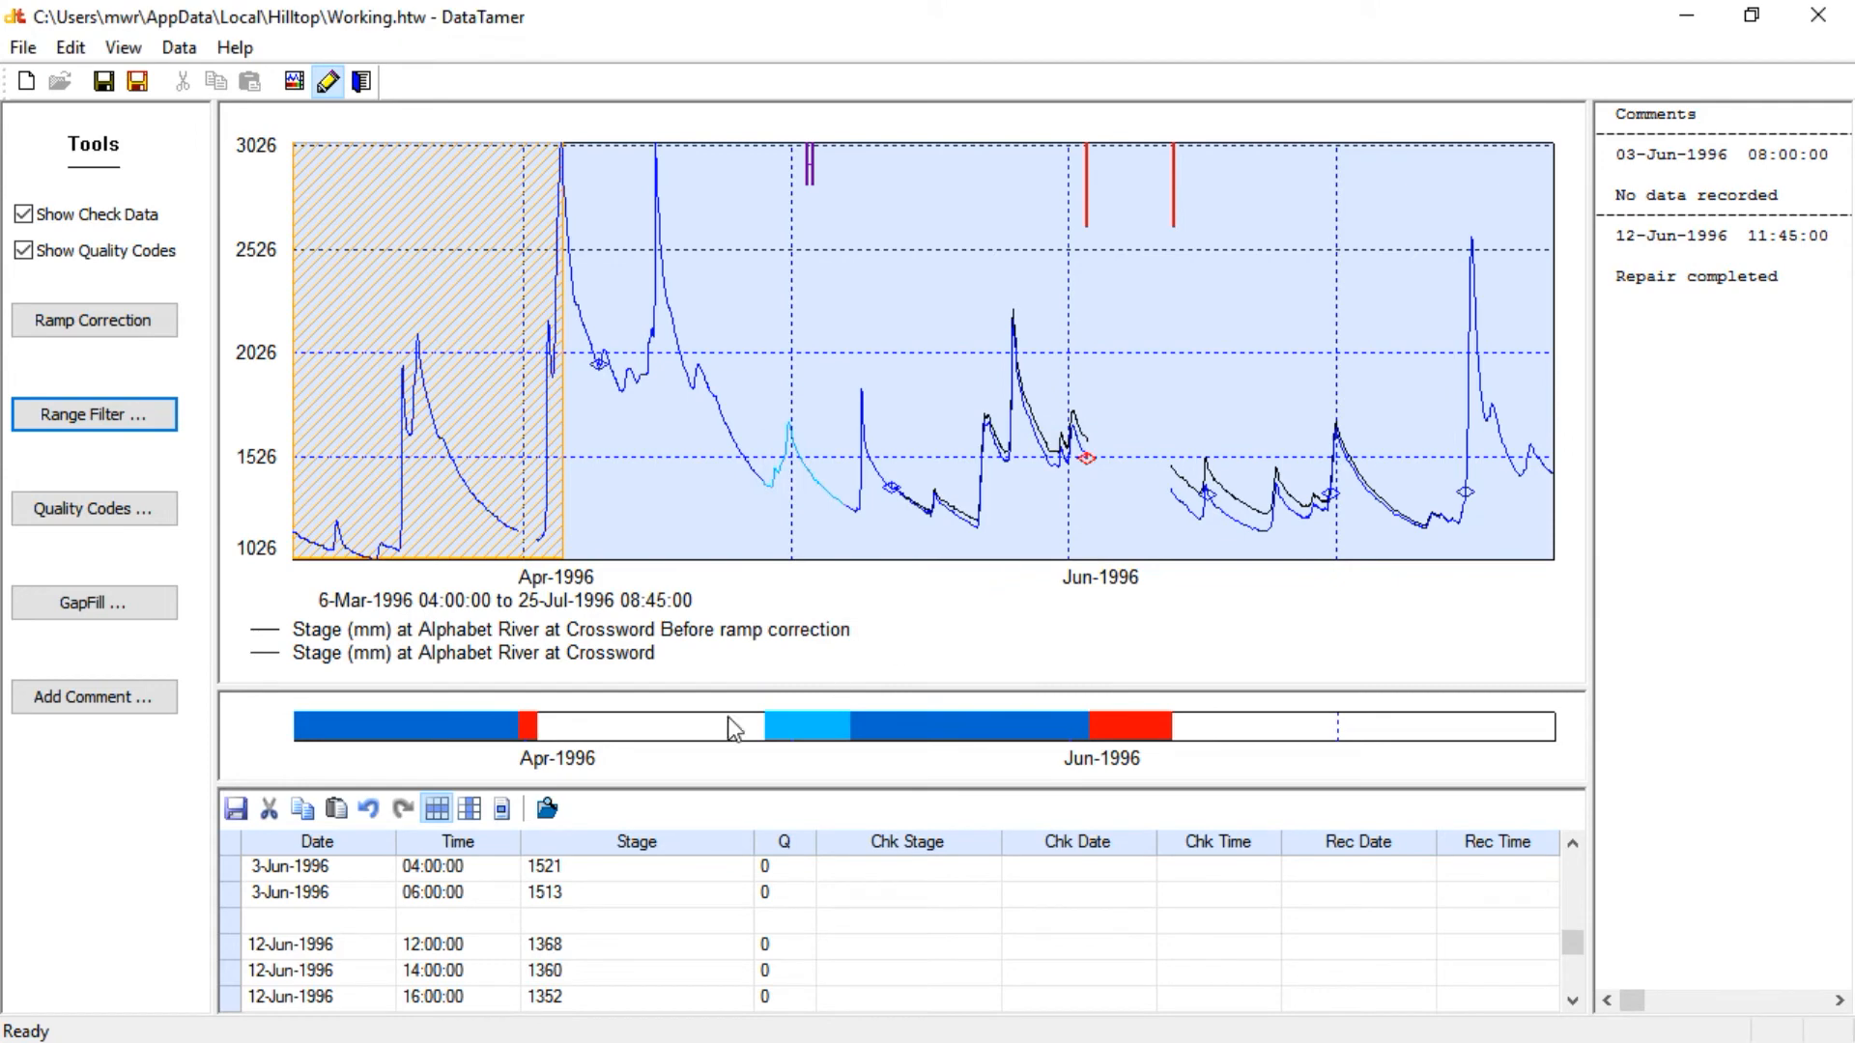
click(73, 698)
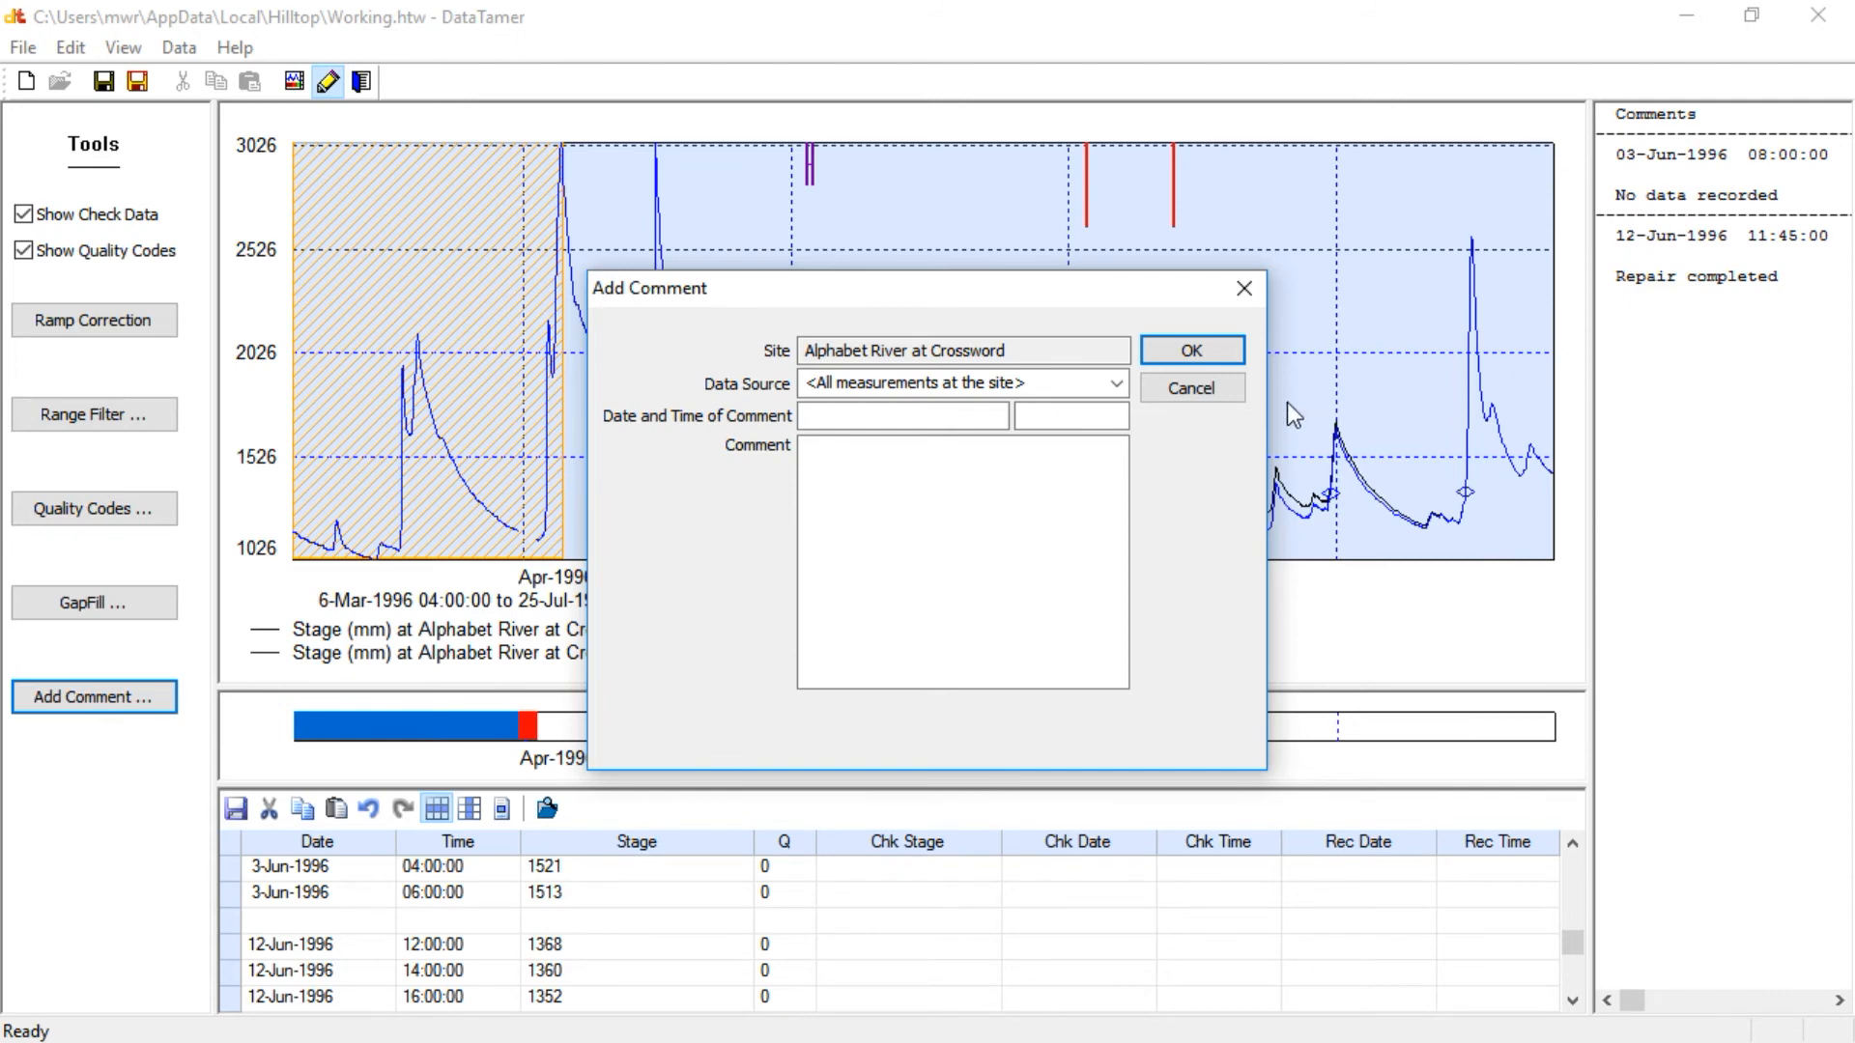
click(1208, 396)
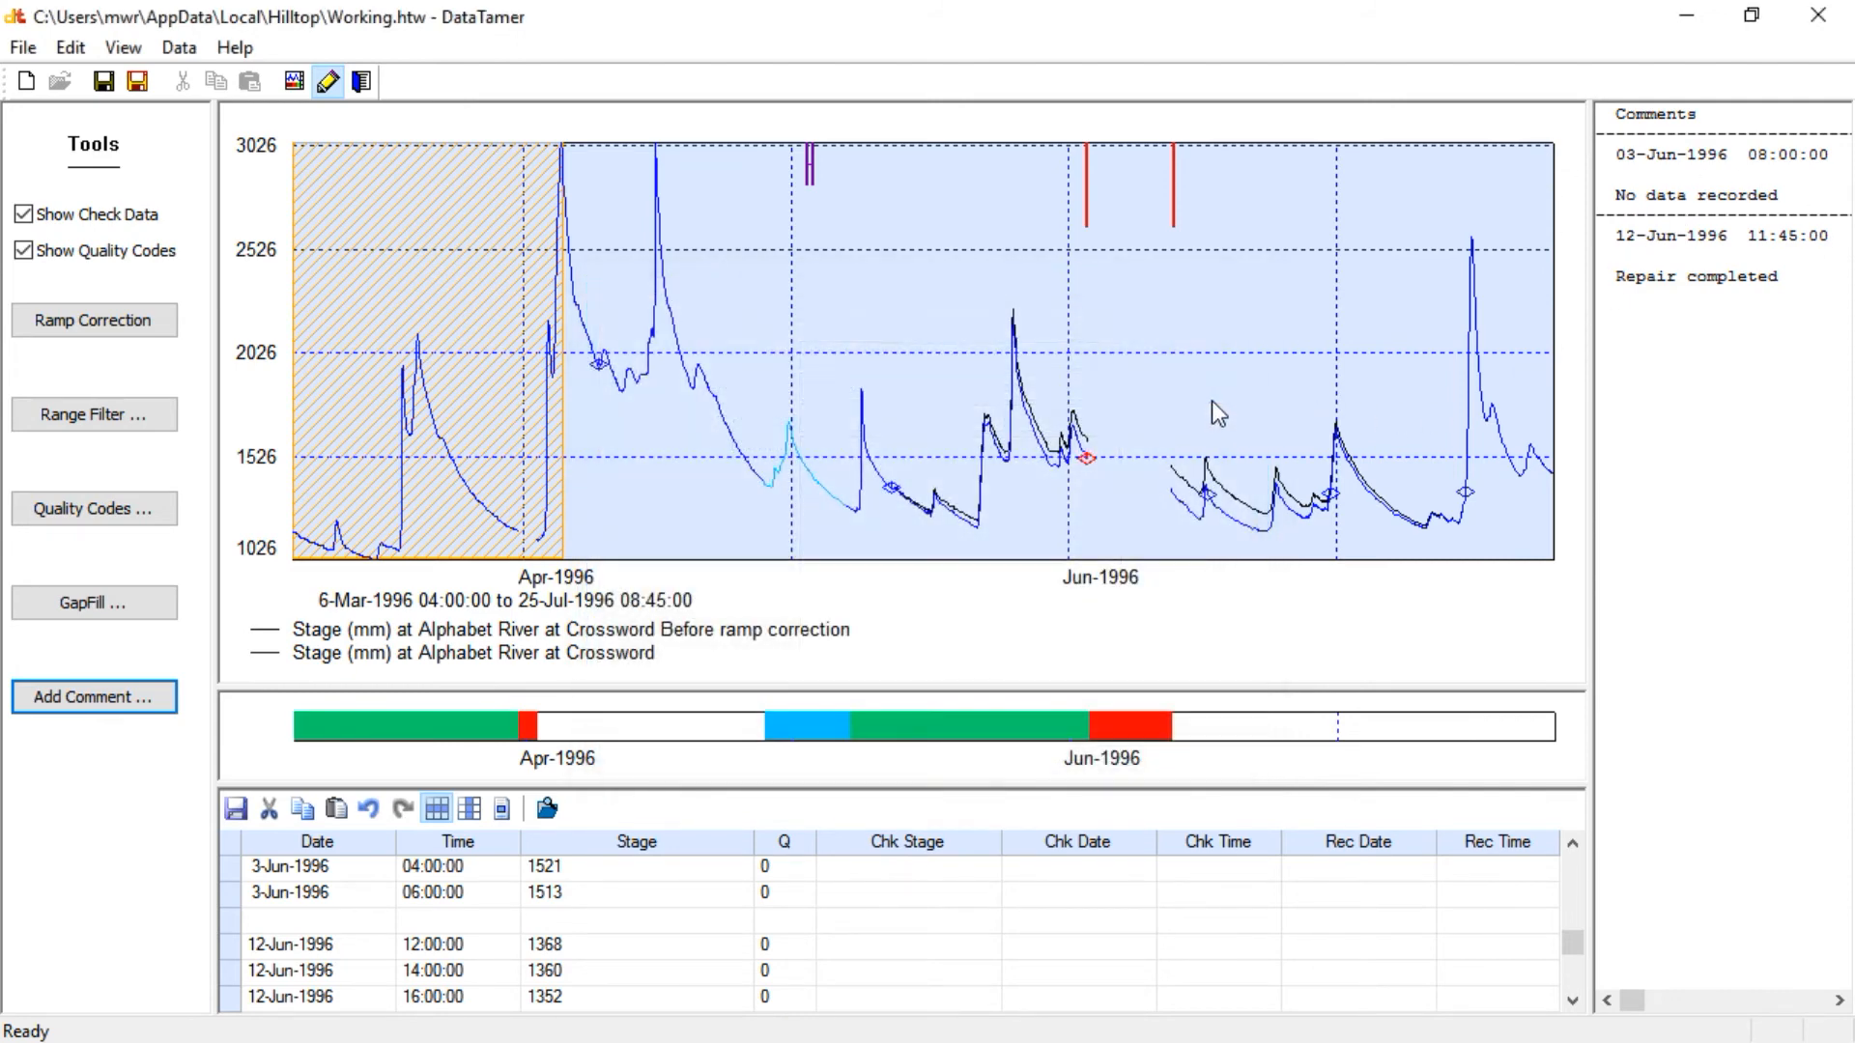
Look at the transaction comment form for saving edits and the option to save to the archive, dismissing both
click(103, 81)
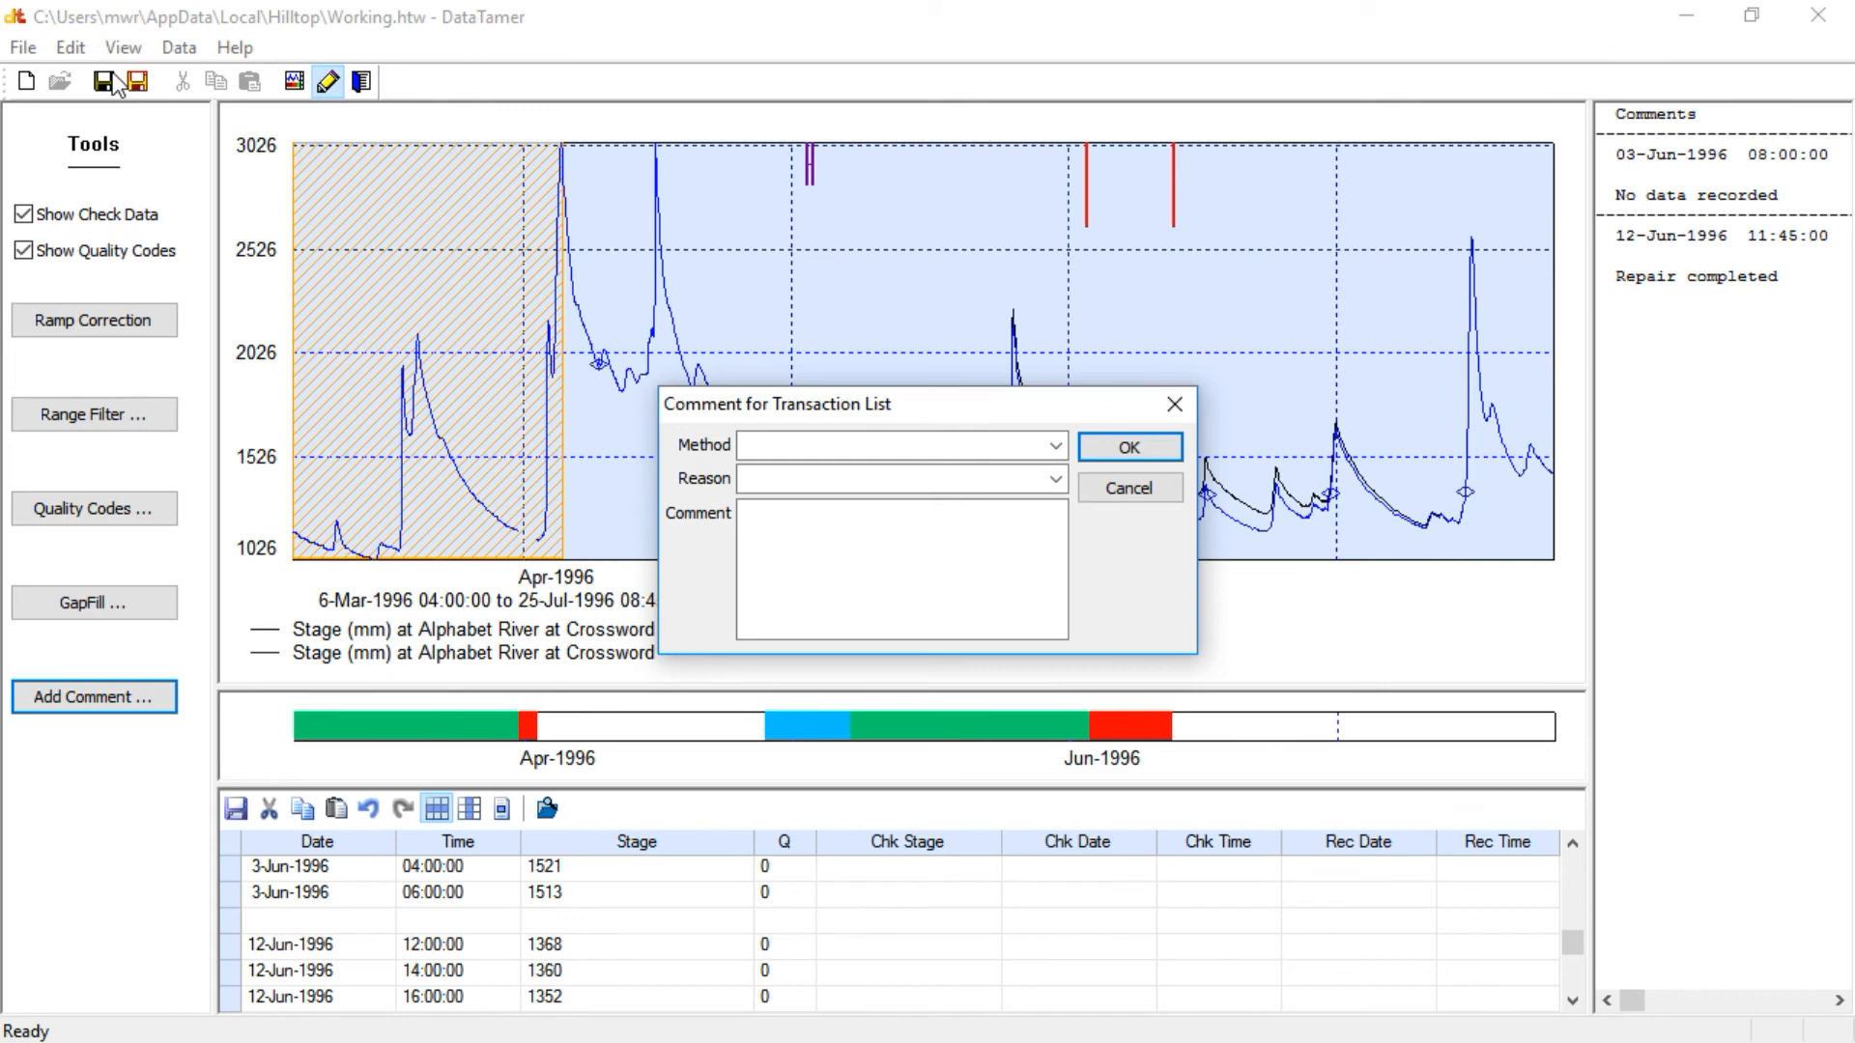
click(1139, 491)
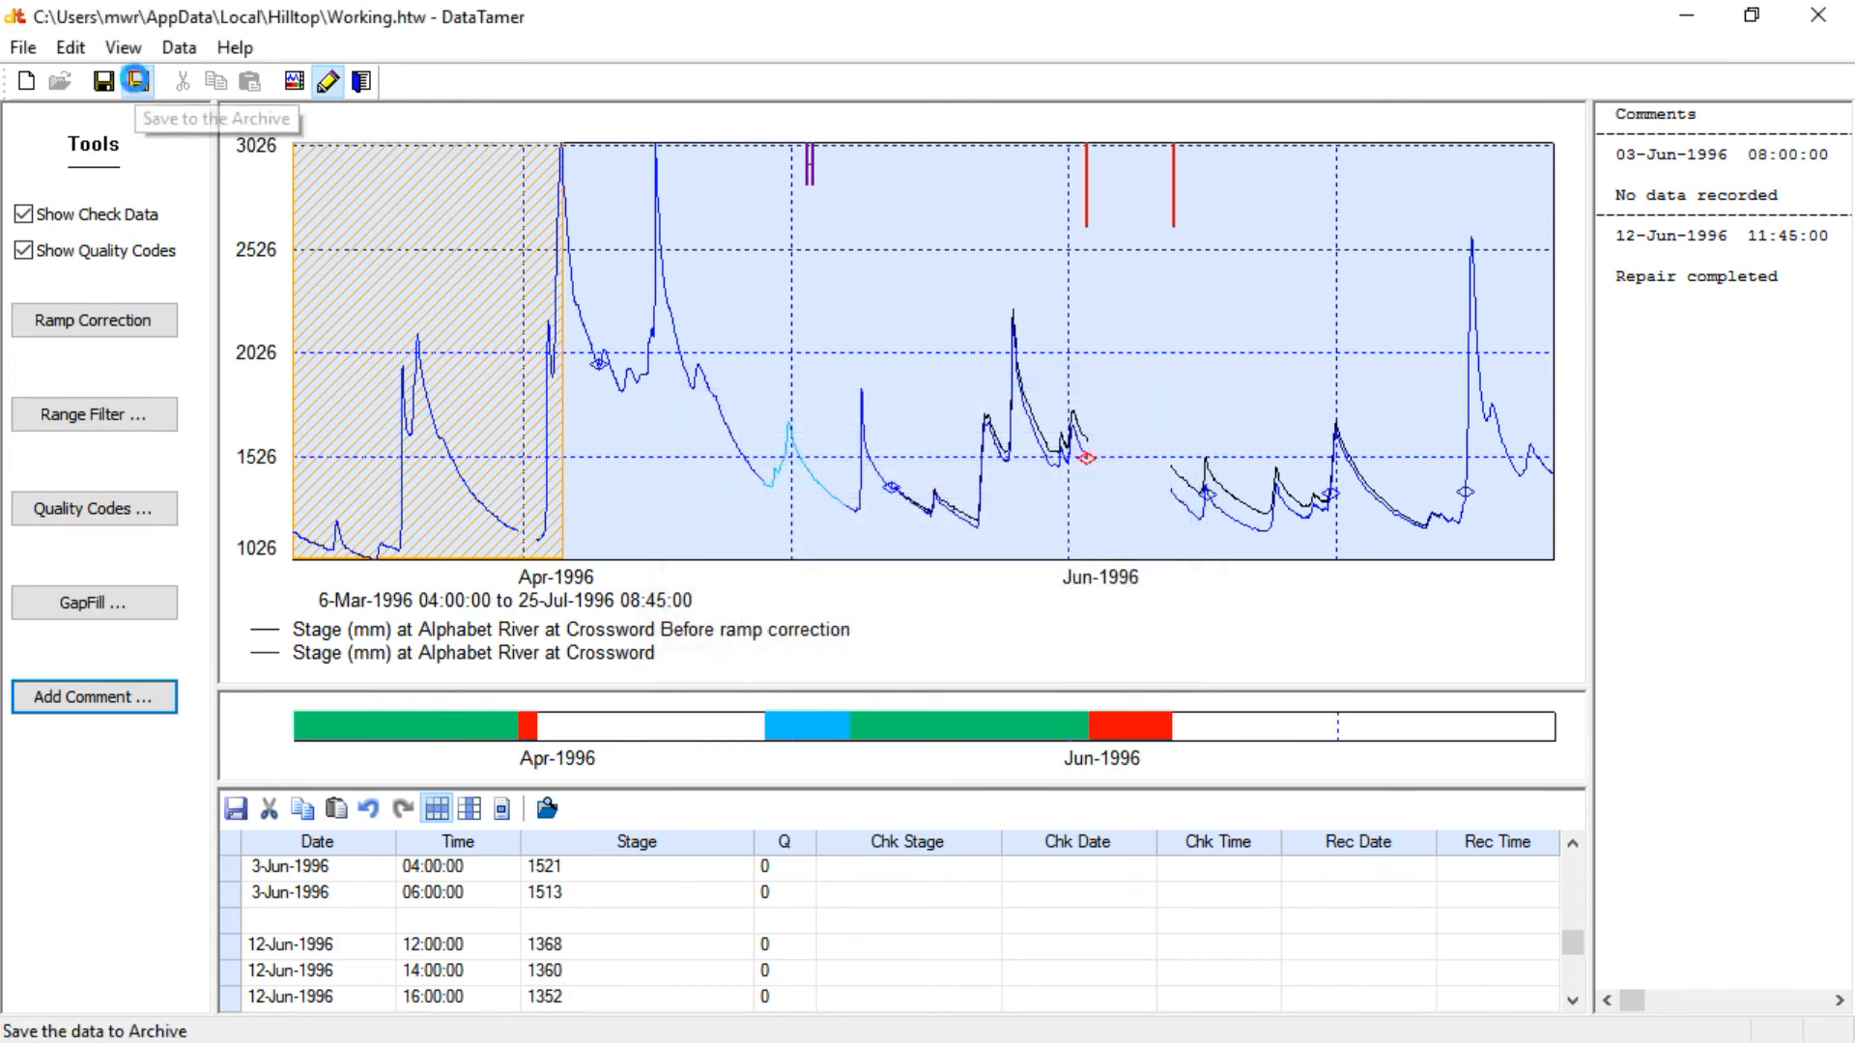
click(137, 81)
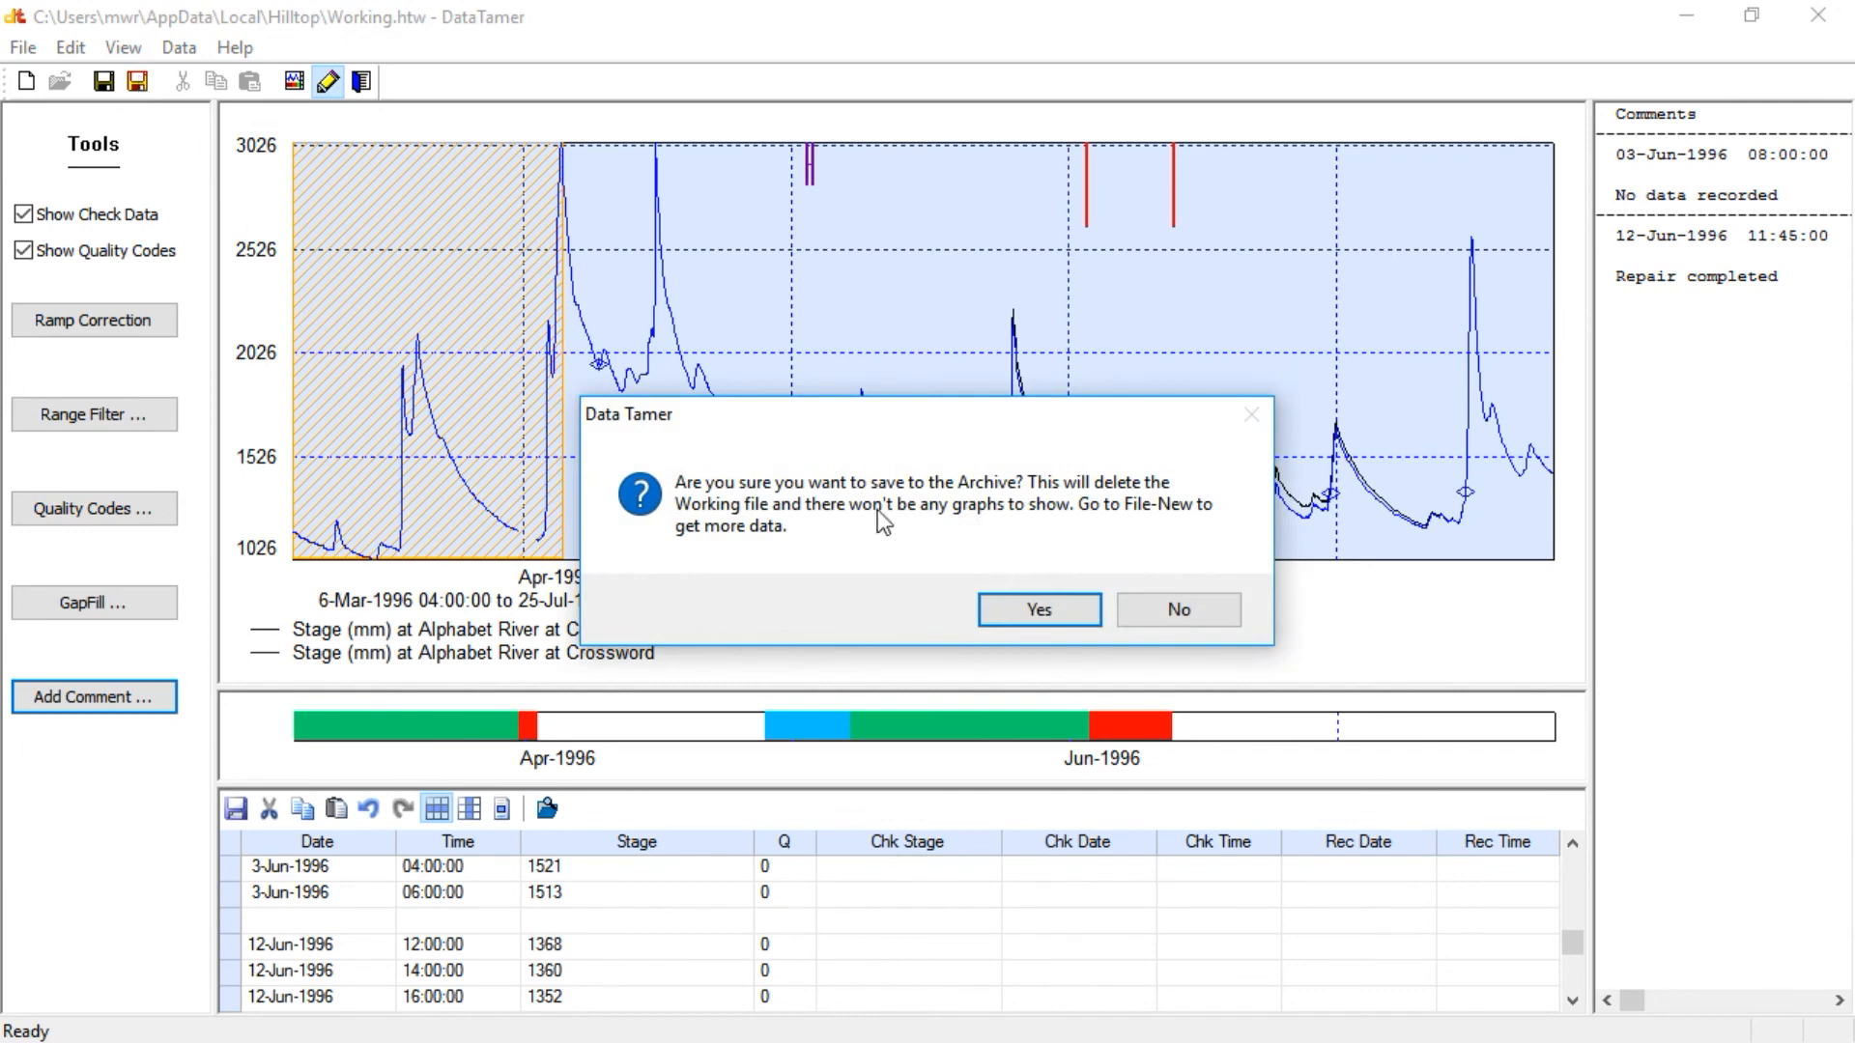
click(1166, 610)
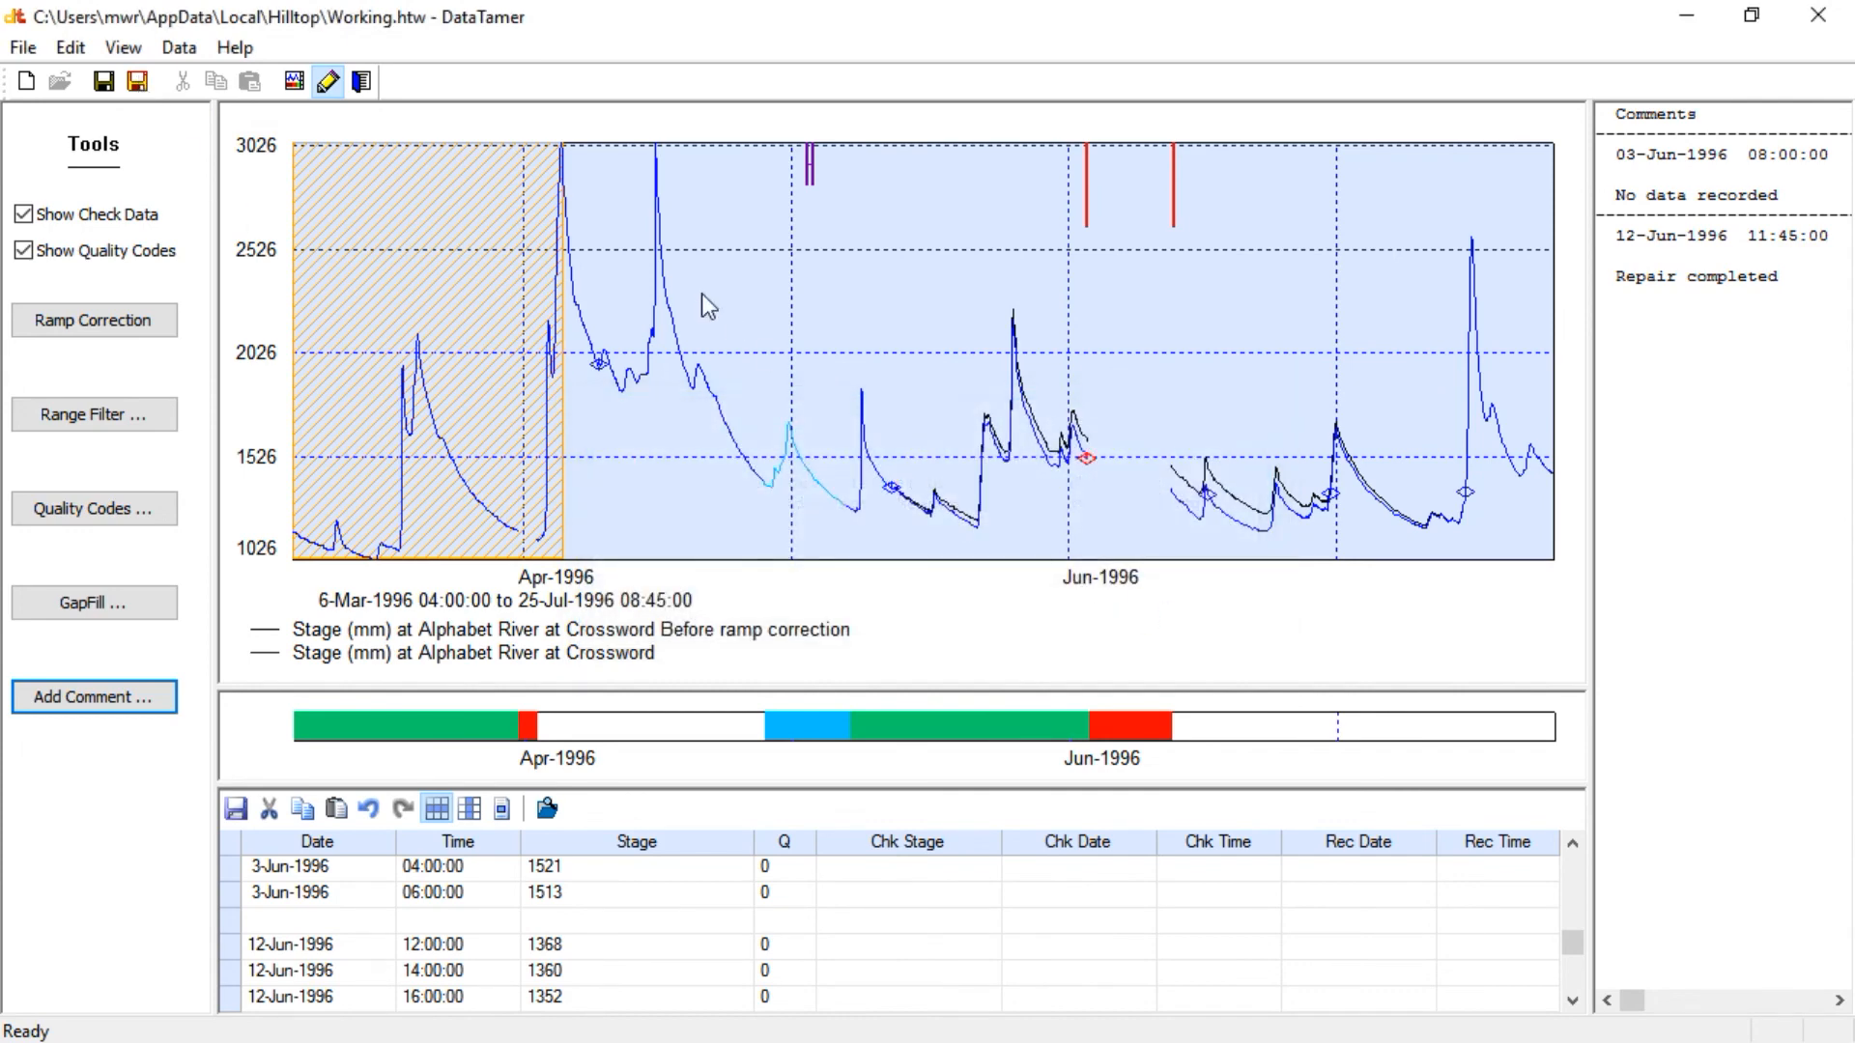
Switch to the User Request Form page and discard the unsaved ramp correction
click(362, 82)
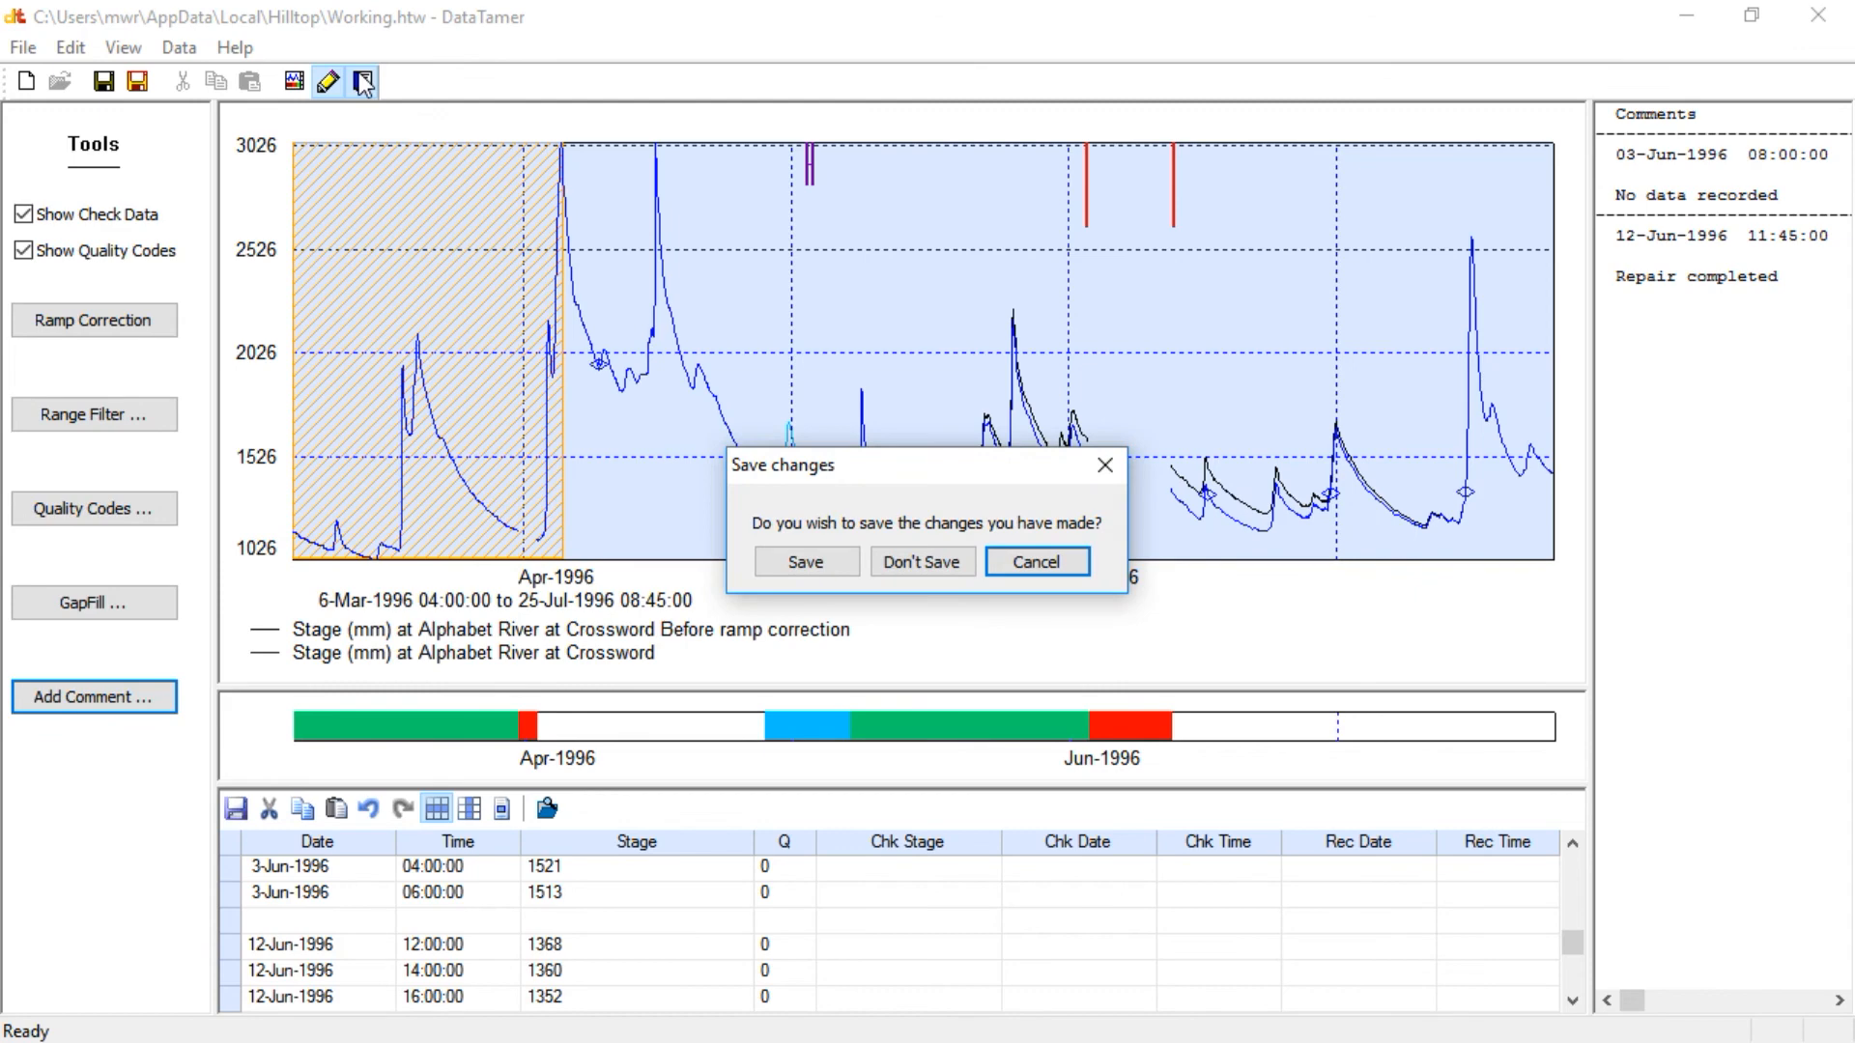
click(957, 561)
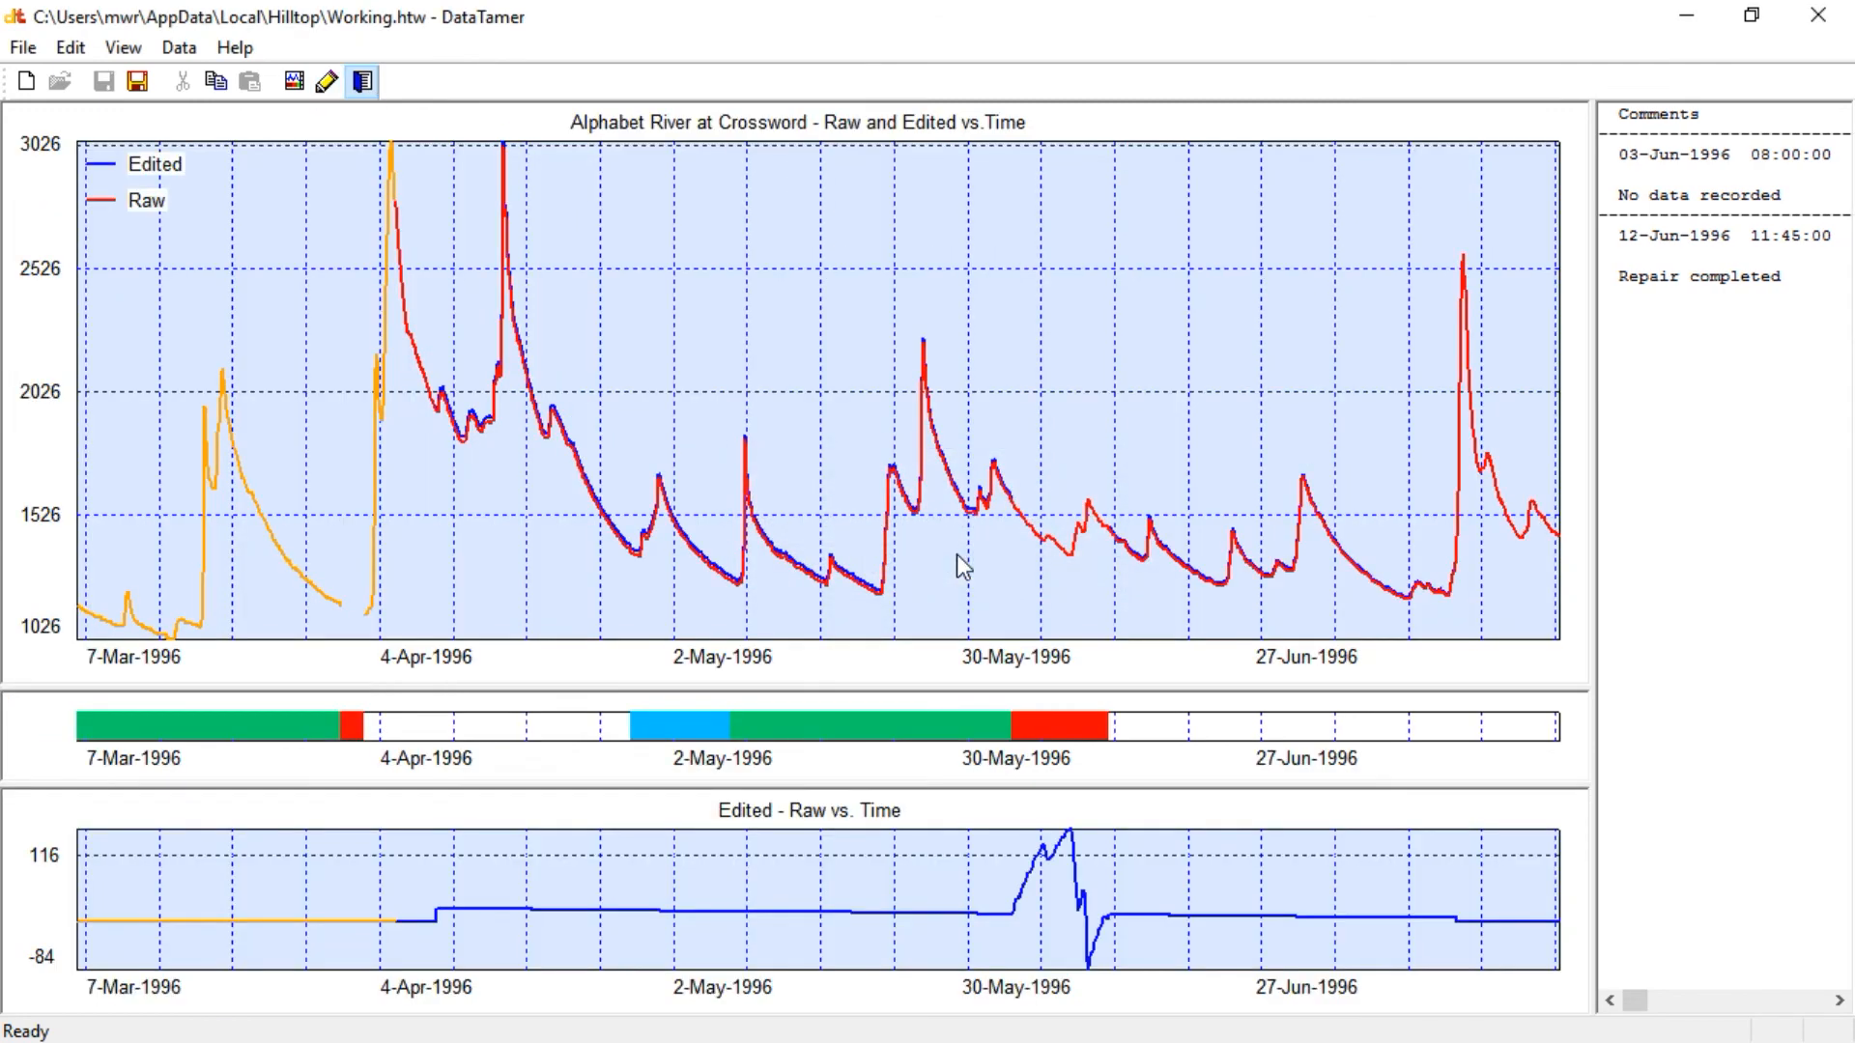